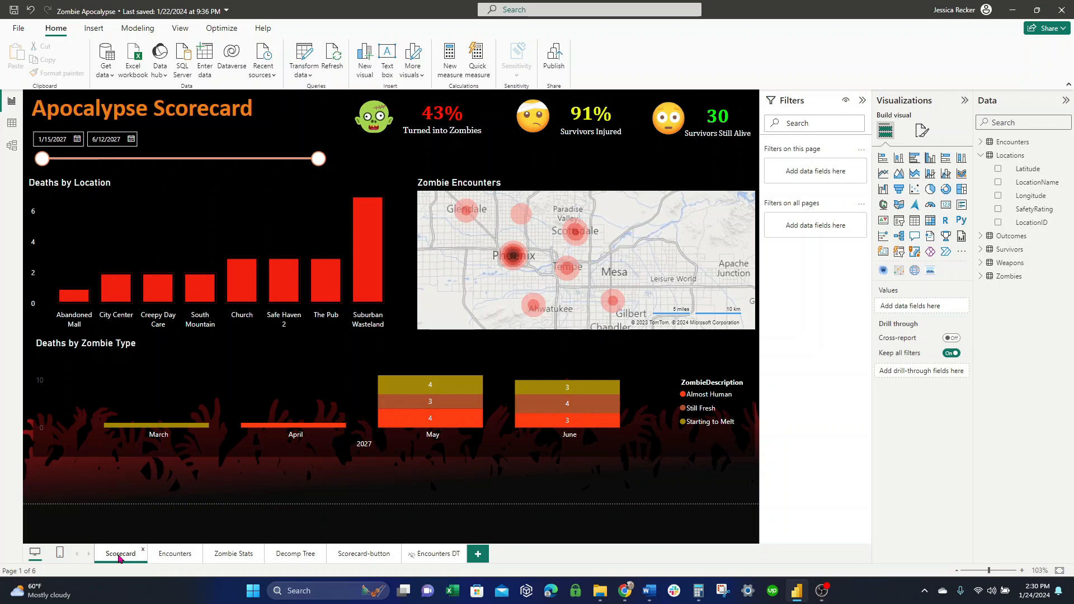
Add a decomposition tree visual to the Decomp Tree page and enlarge it across the page width, from below the slicers to the zombie hands
click(296, 554)
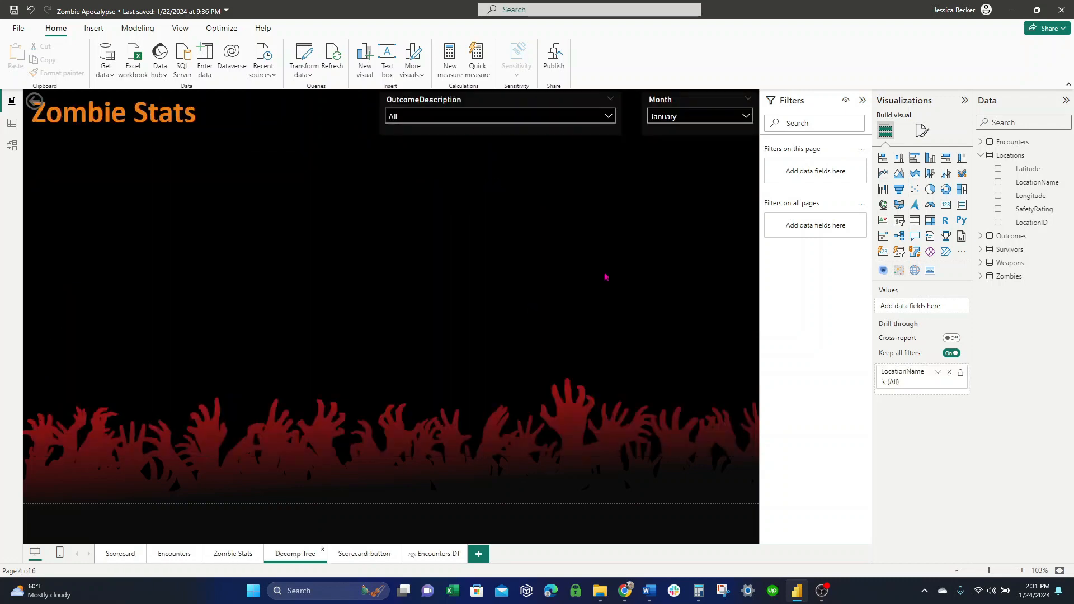
click(898, 237)
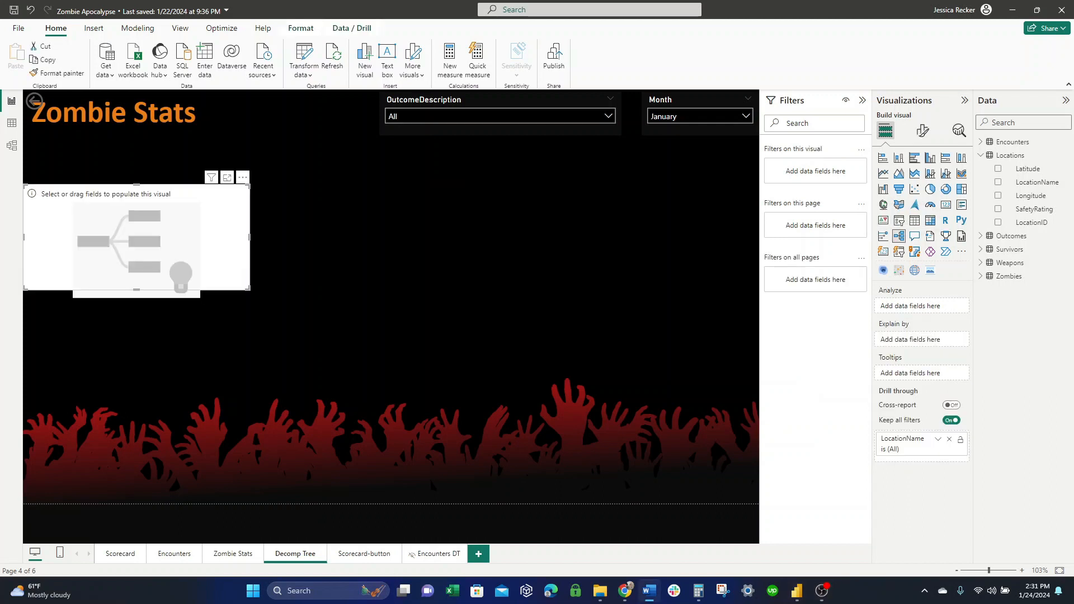
drag(250, 290, 755, 401)
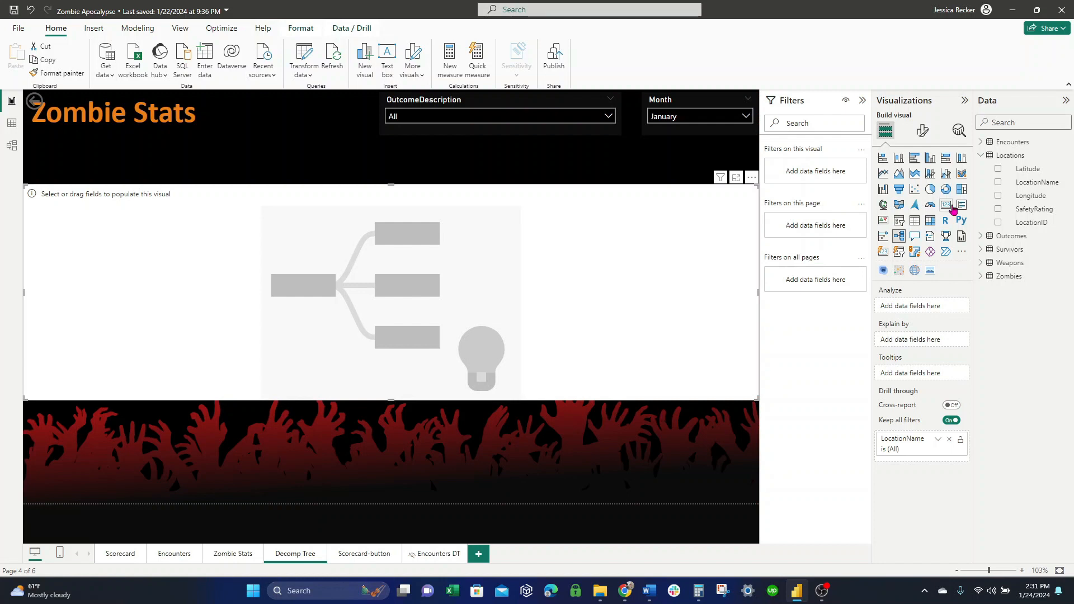
Analyze EncounterID from the Encounters table in the decomposition tree, aggregated as Count (Distinct)
click(982, 142)
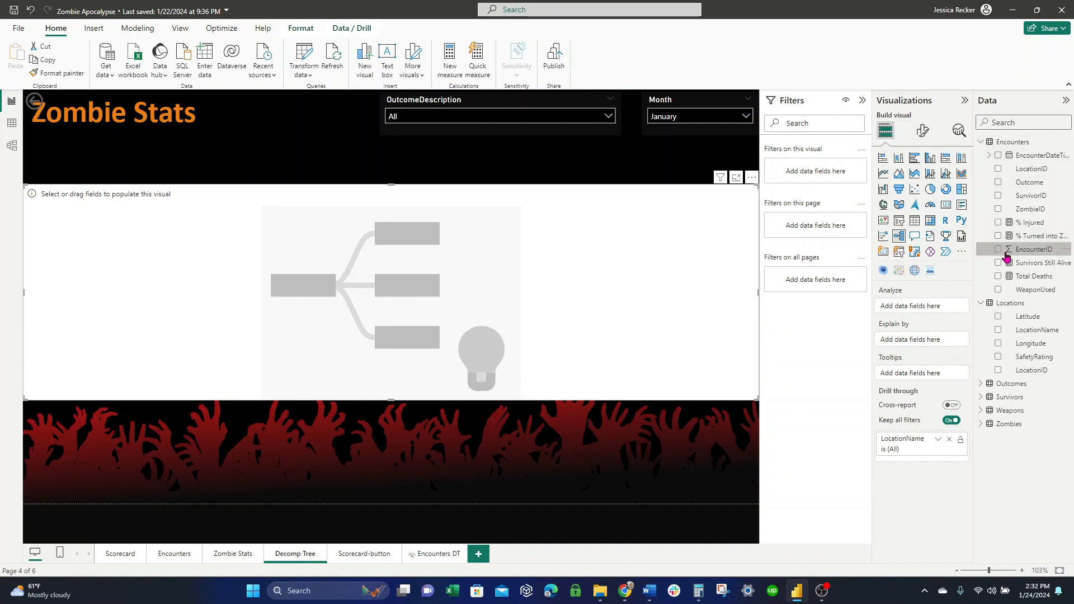
drag(1007, 249, 921, 309)
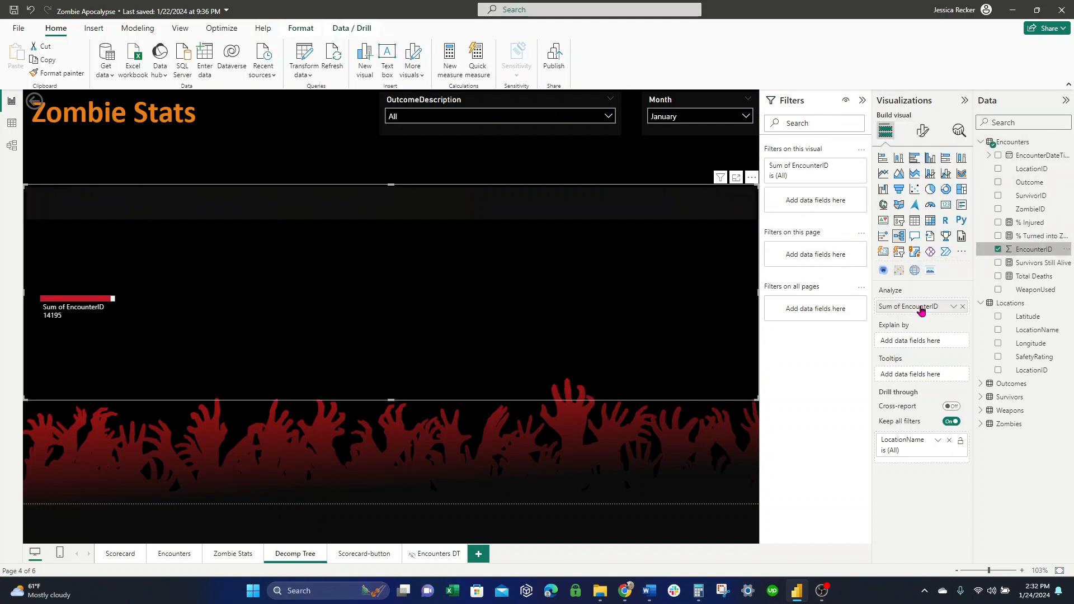
click(954, 308)
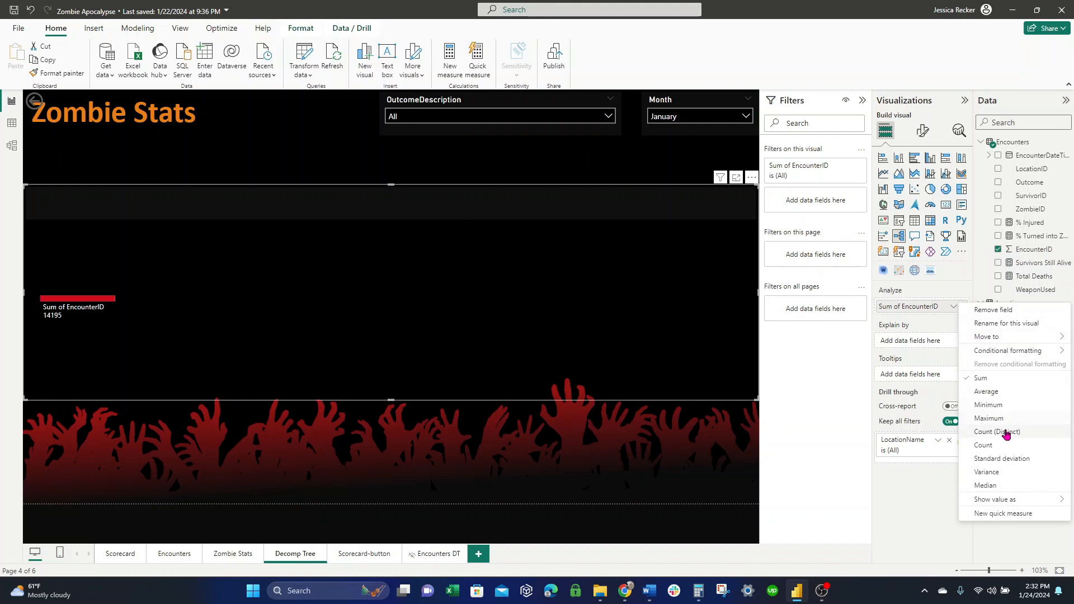
click(997, 432)
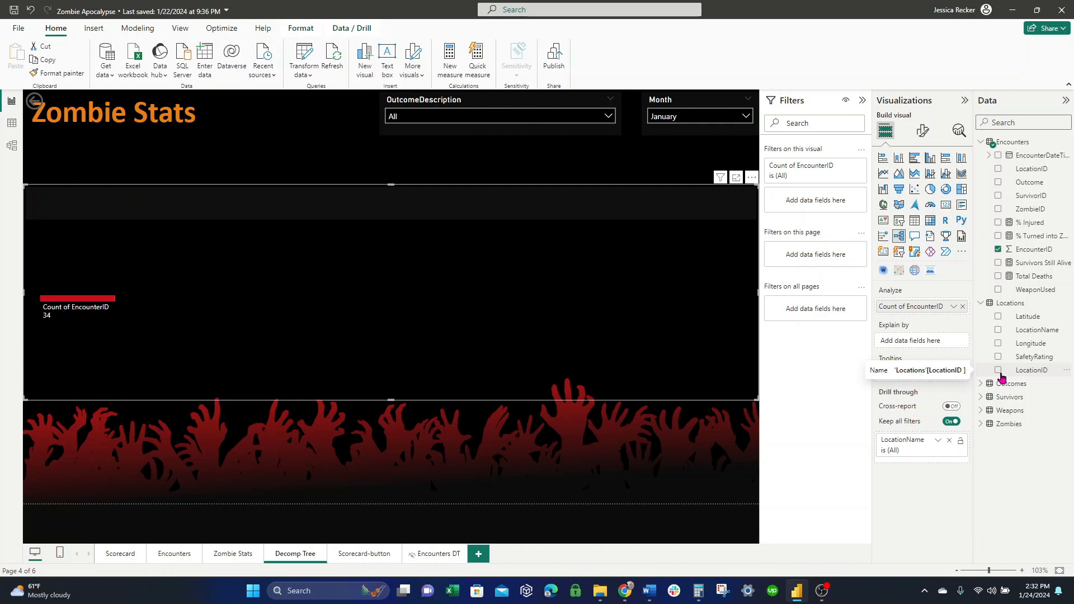
Explain the encounter count by WeaponDescription, LocationName, OutcomeDescription and ZombieDescription
click(981, 410)
drag(1027, 438, 918, 343)
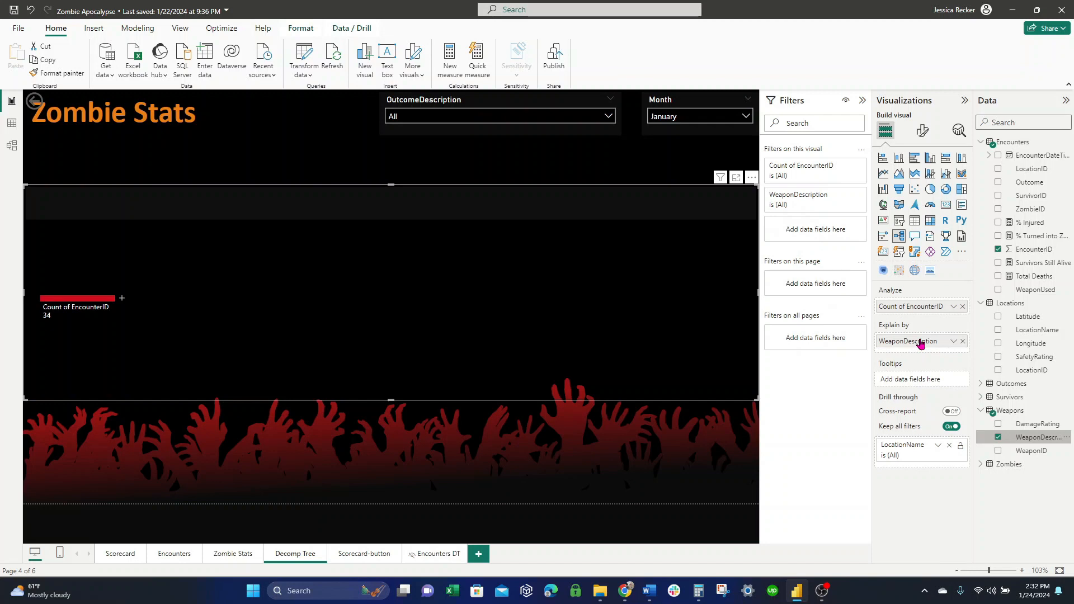
drag(1033, 330, 929, 354)
click(980, 384)
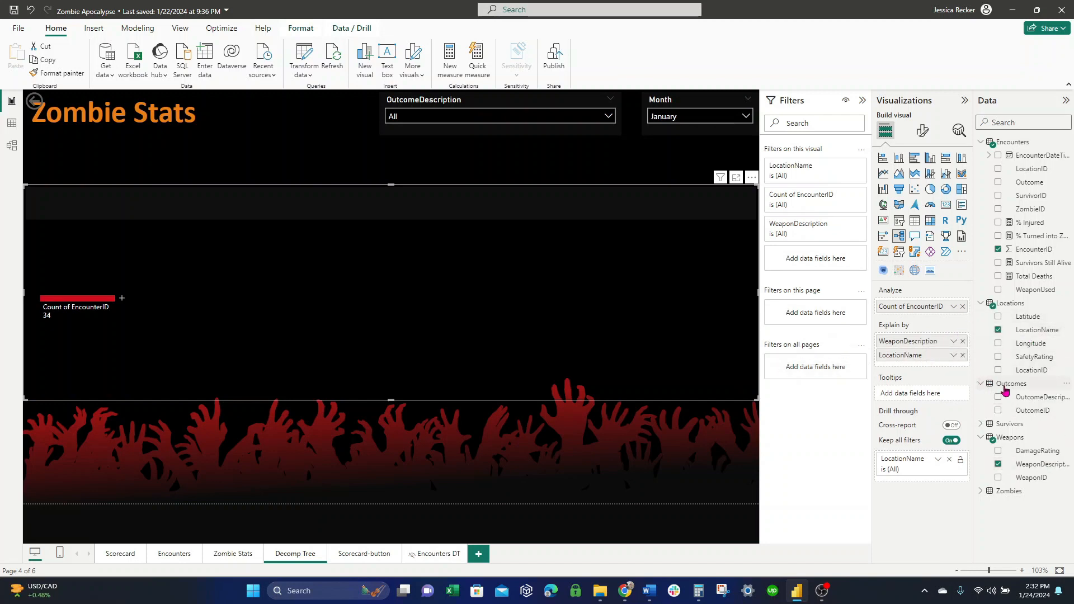
drag(1032, 397, 928, 366)
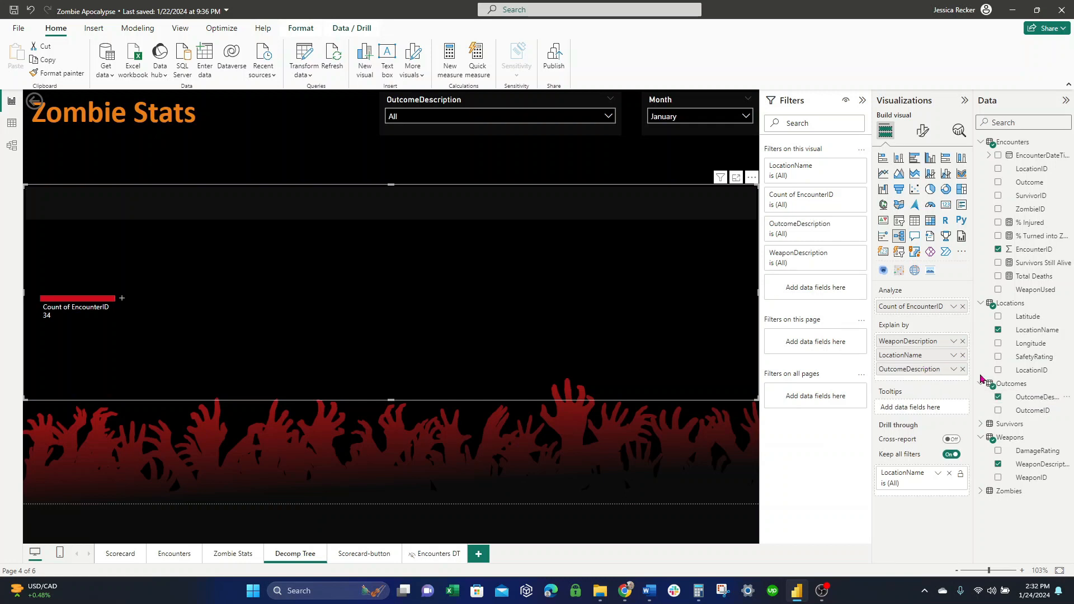
click(981, 492)
drag(1035, 518, 930, 379)
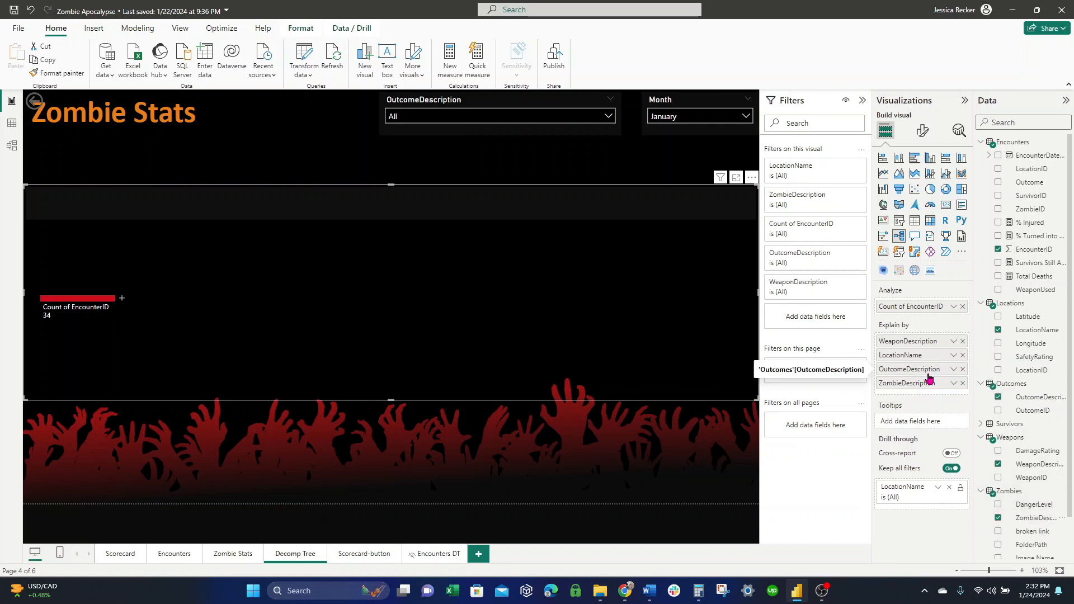
Split the tree by OutcomeDescription, Injured by LocationName, Abandoned Mall by ZombieDescription, and Almost Human by WeaponDescription
click(124, 304)
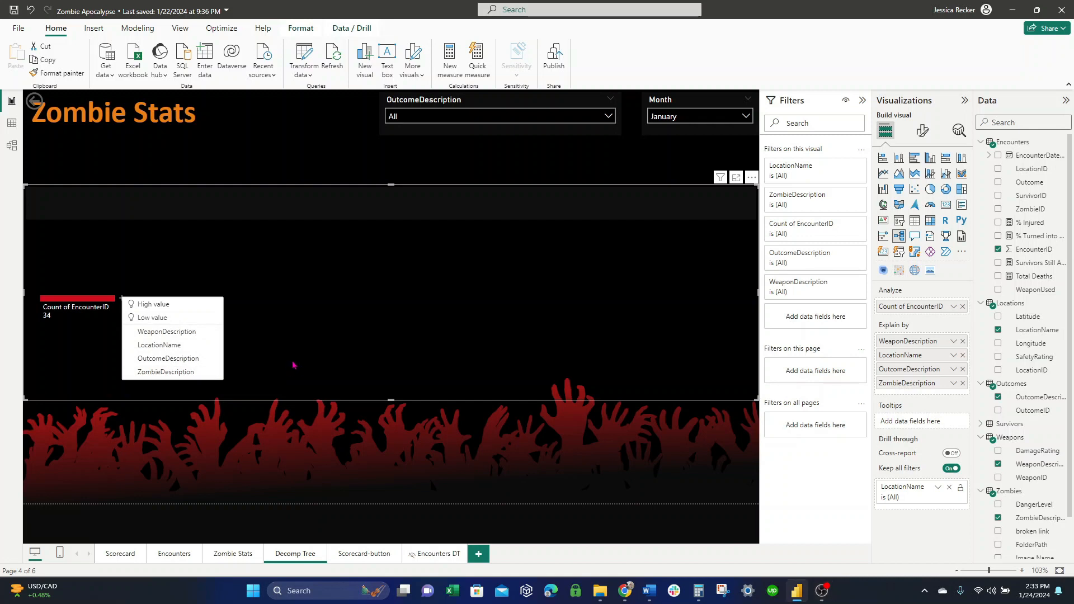
click(202, 364)
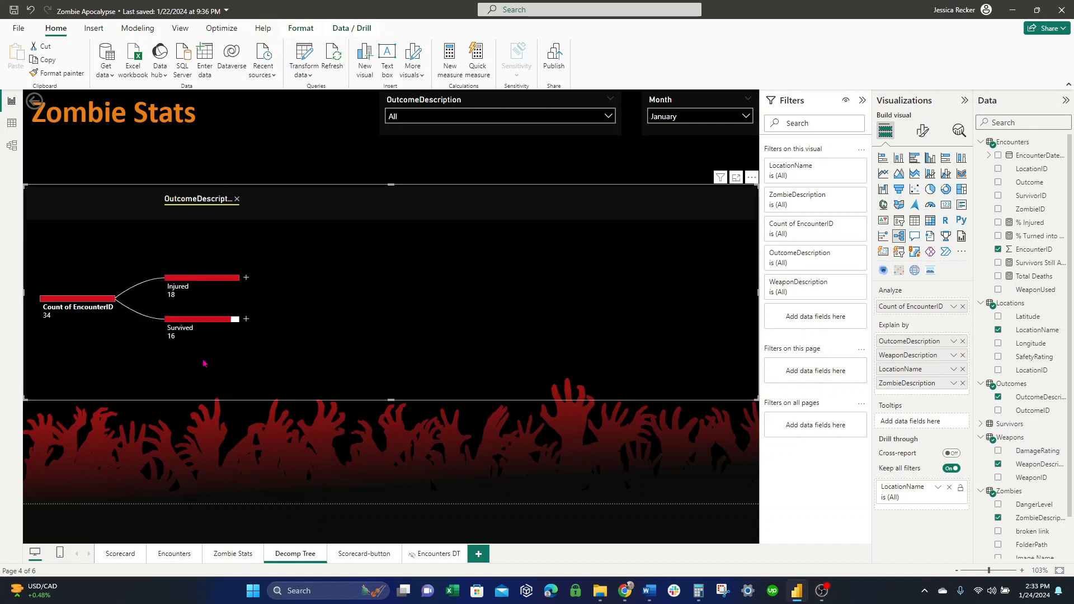
click(246, 279)
click(323, 324)
click(370, 257)
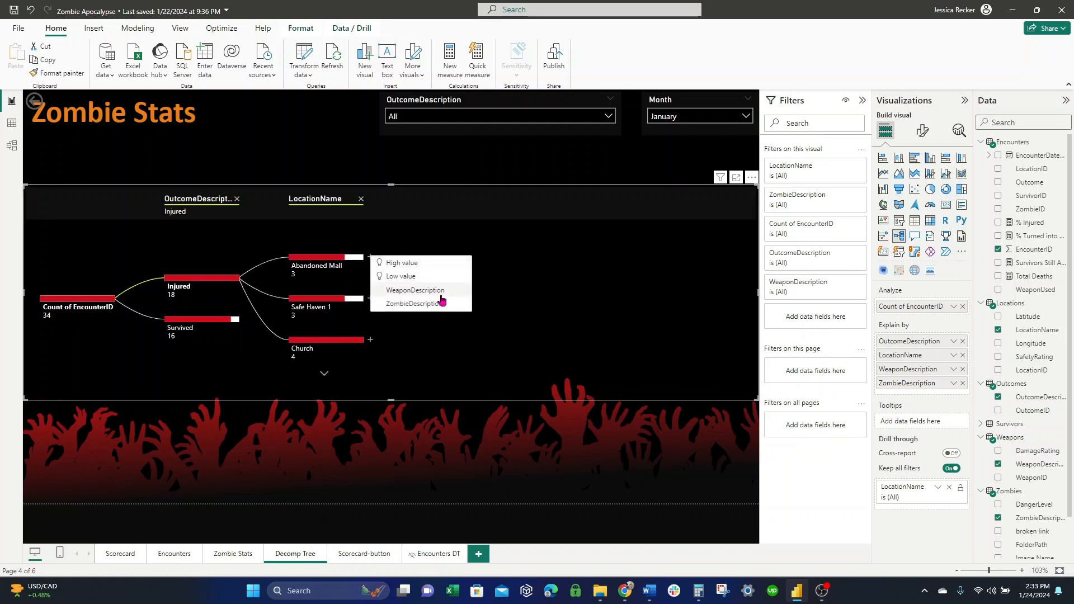
click(440, 303)
click(495, 257)
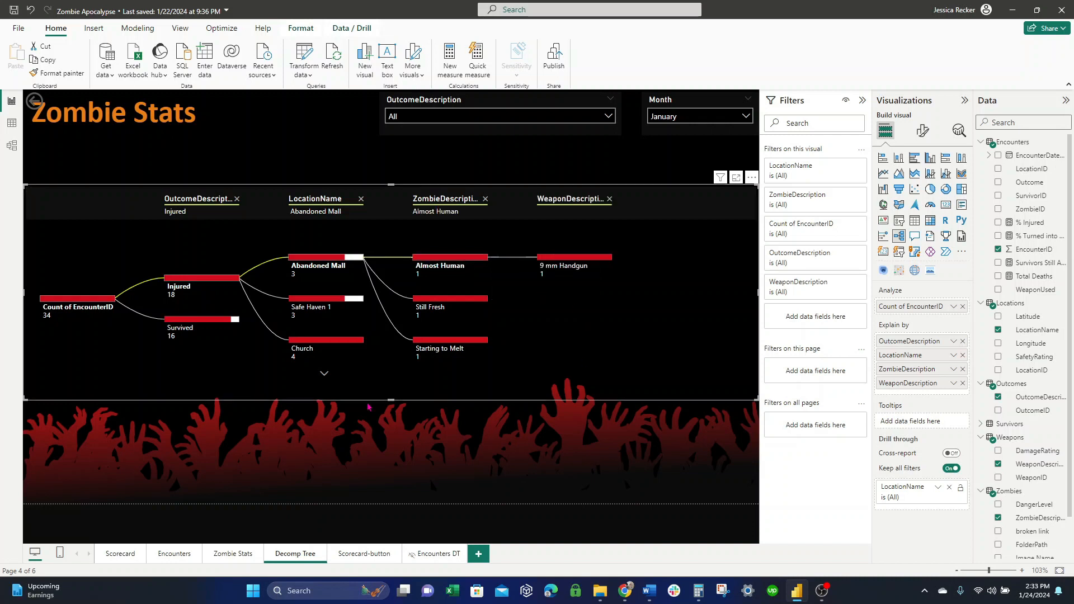
Clear the Month filter and follow the tree path through Turned Into a Zombie, Church and Almost Human
click(731, 101)
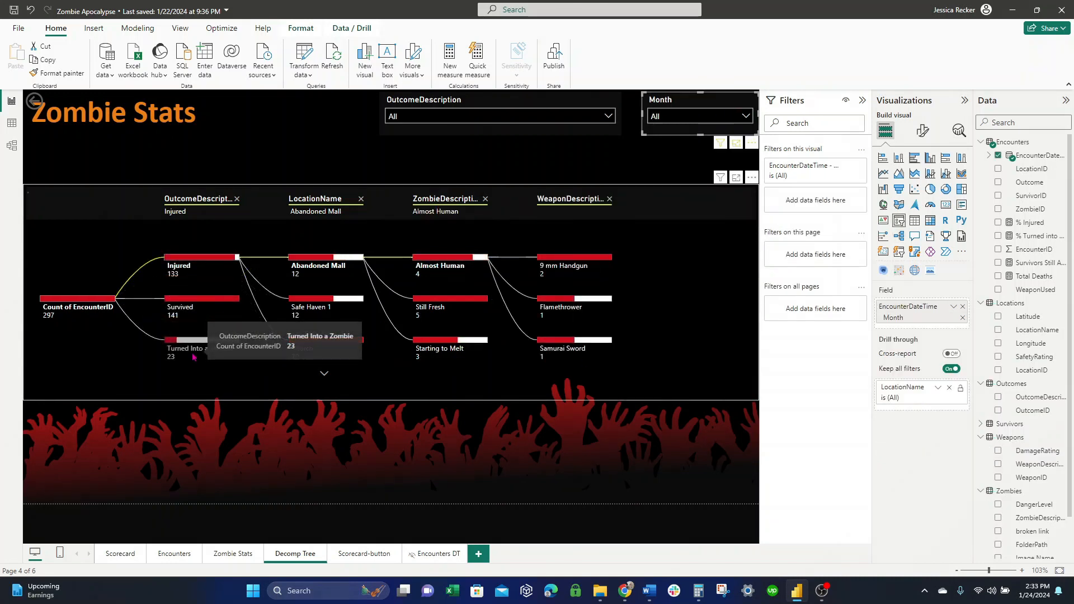
click(193, 356)
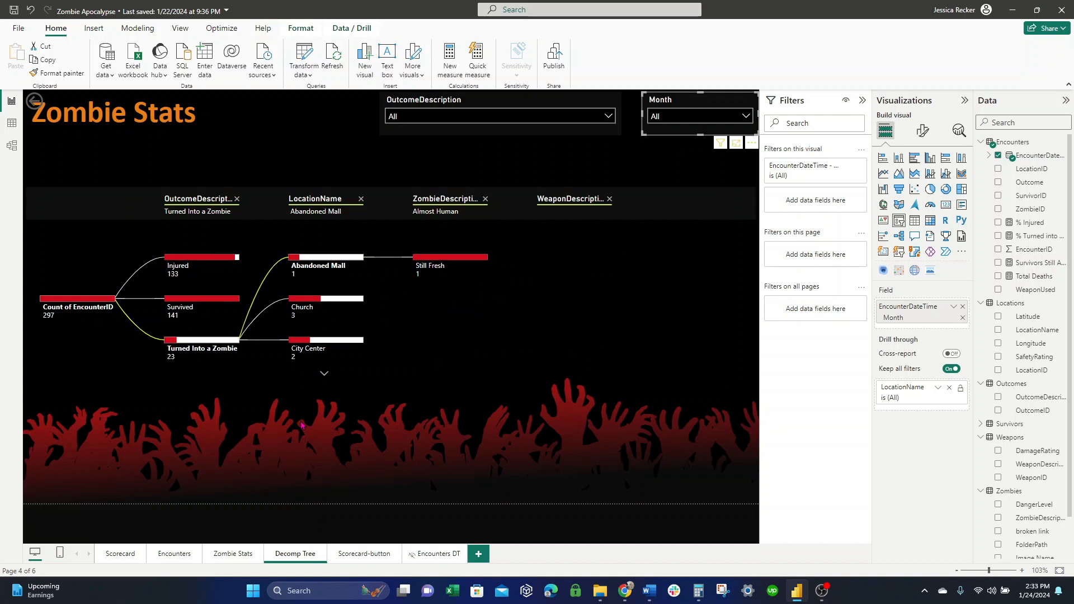
click(302, 315)
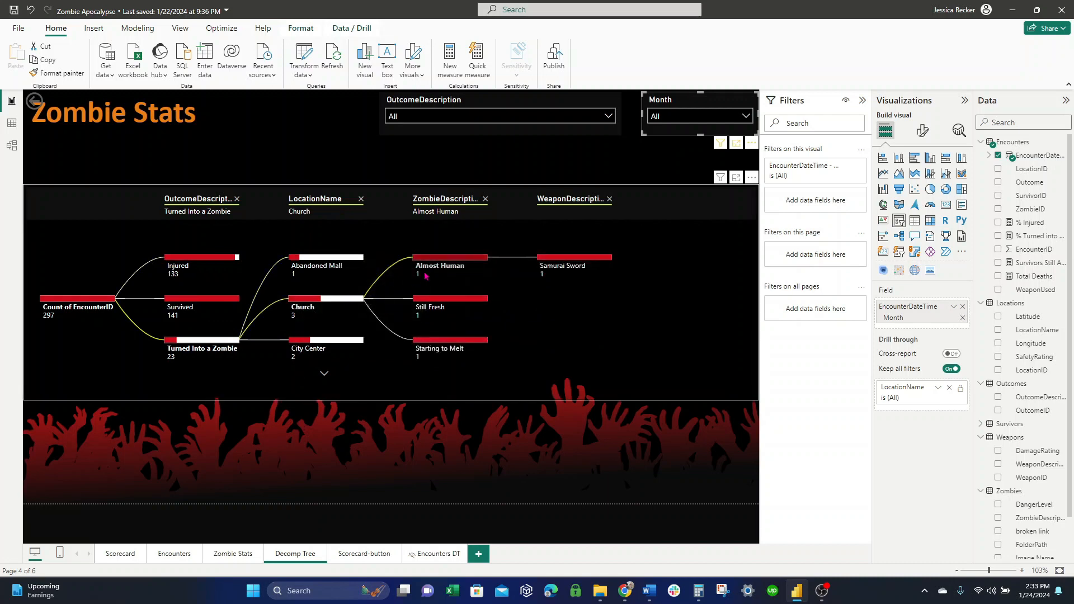
mouse_move(522, 271)
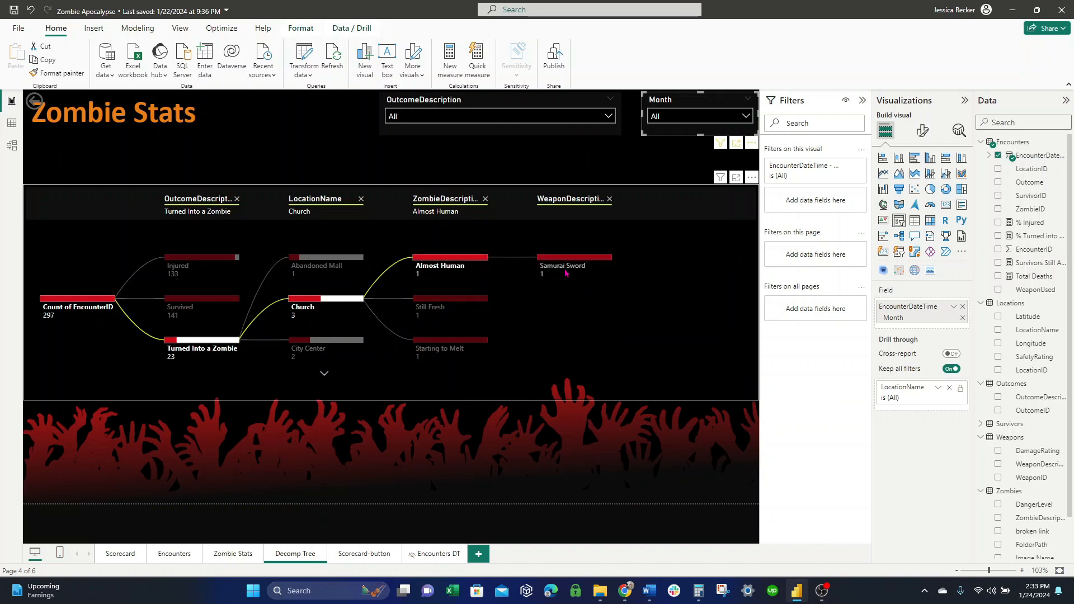
Compare the Survived, Injured and Turned Into a Zombie branches, including the Abandoned Mall and City Center locations under the last one
click(180, 314)
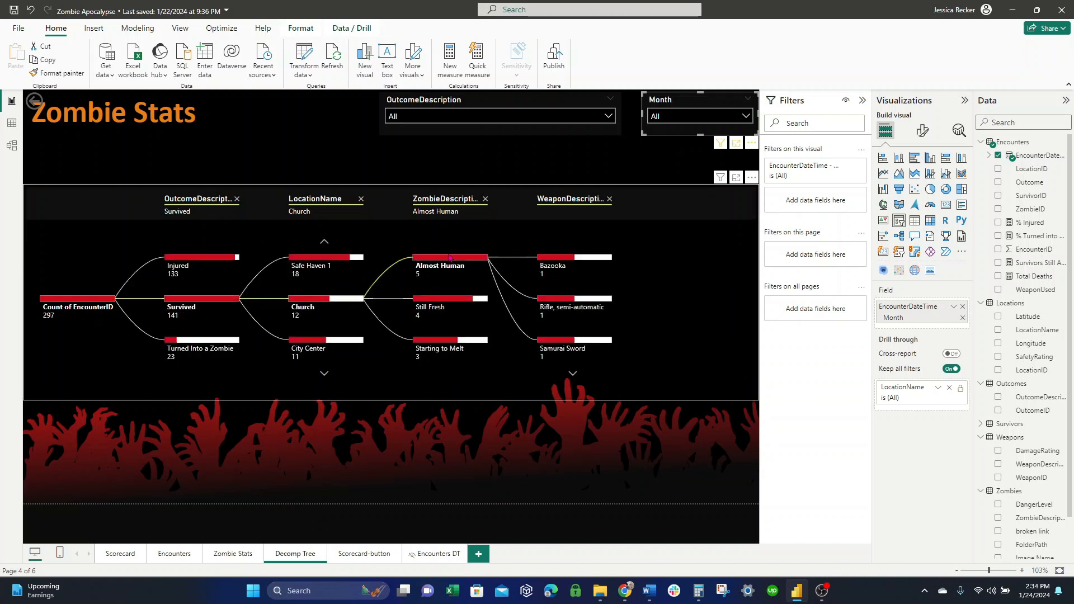
click(206, 272)
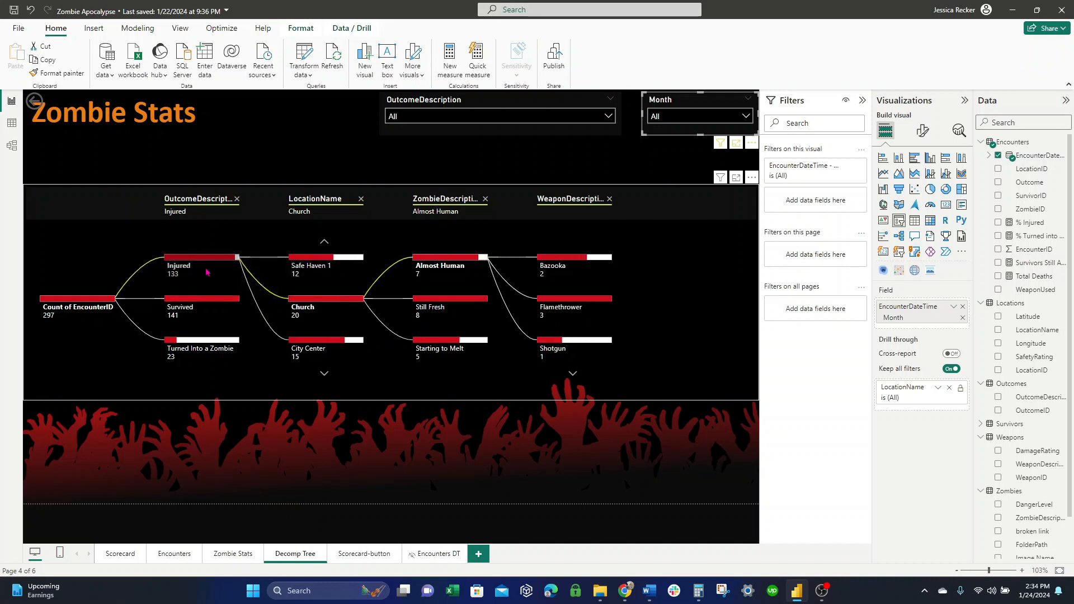
click(191, 311)
click(193, 348)
click(310, 274)
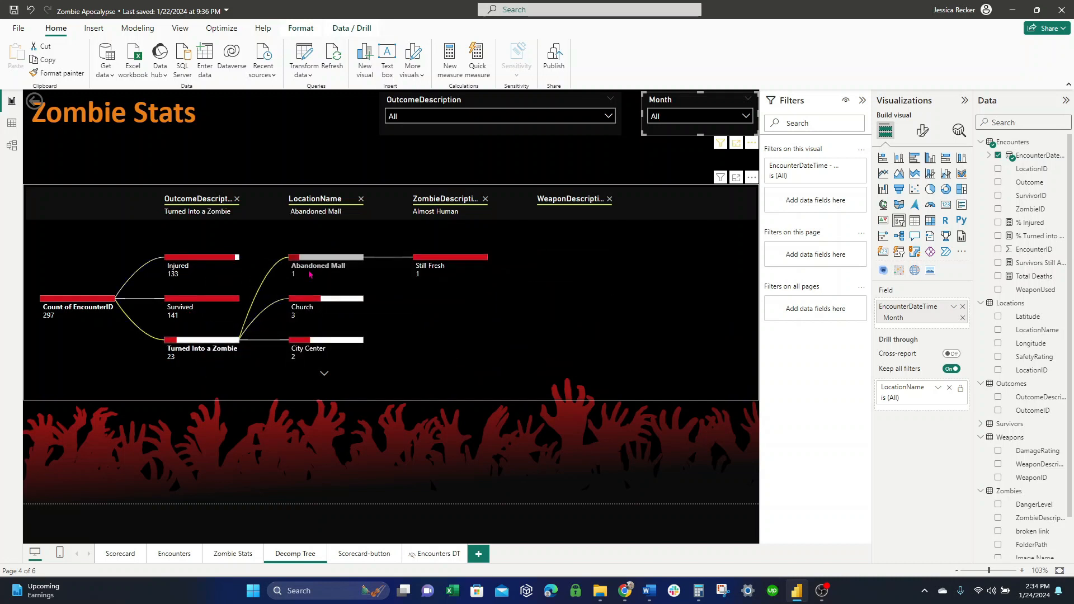
click(317, 354)
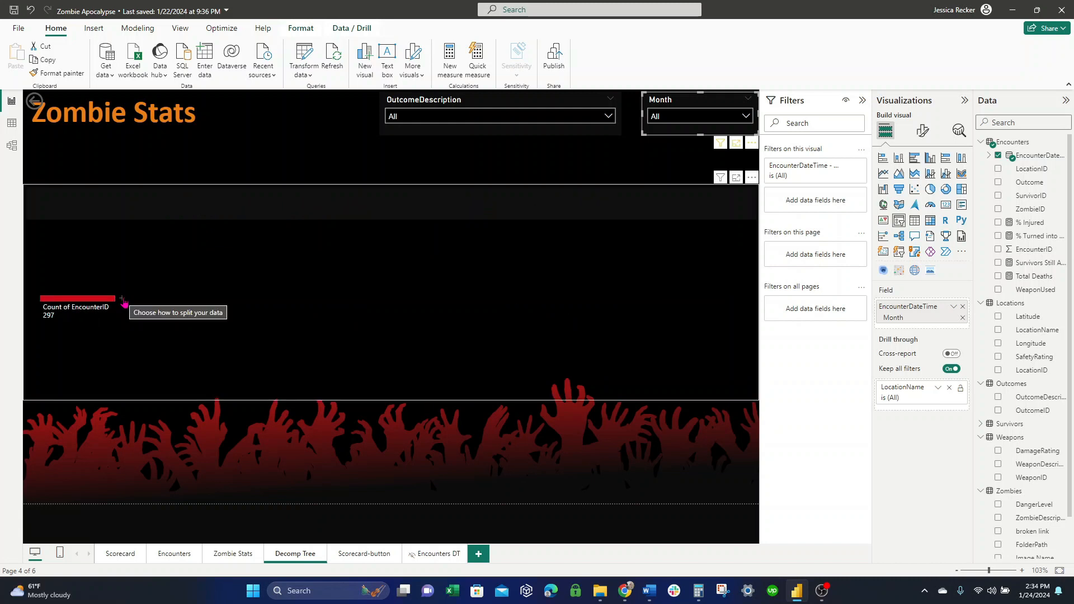
Rebuild the tree from its root using High value splits for the encounter count and the Injured branch
click(122, 299)
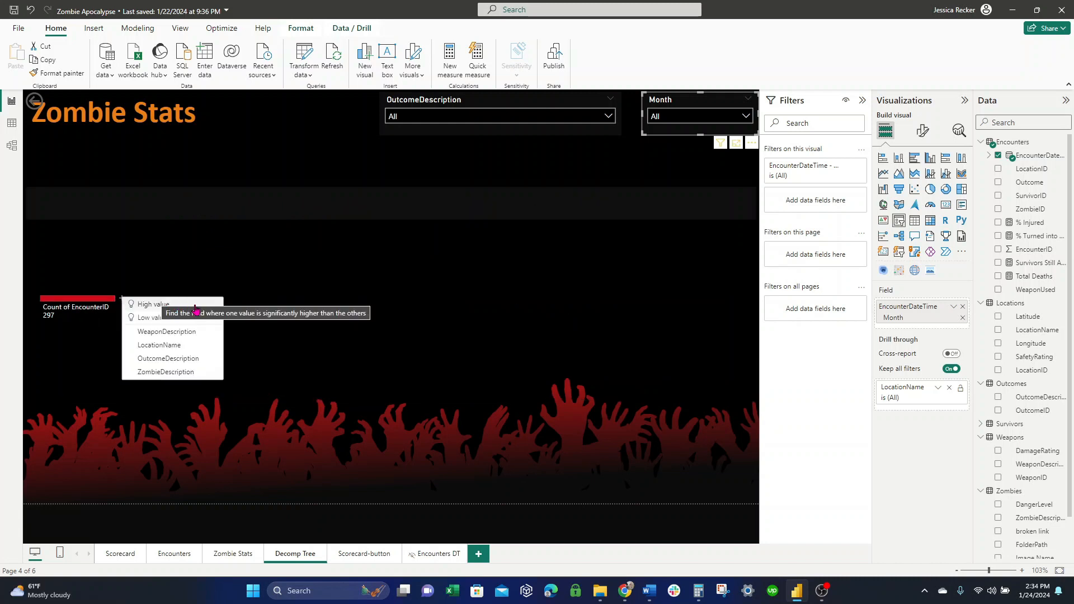
click(195, 308)
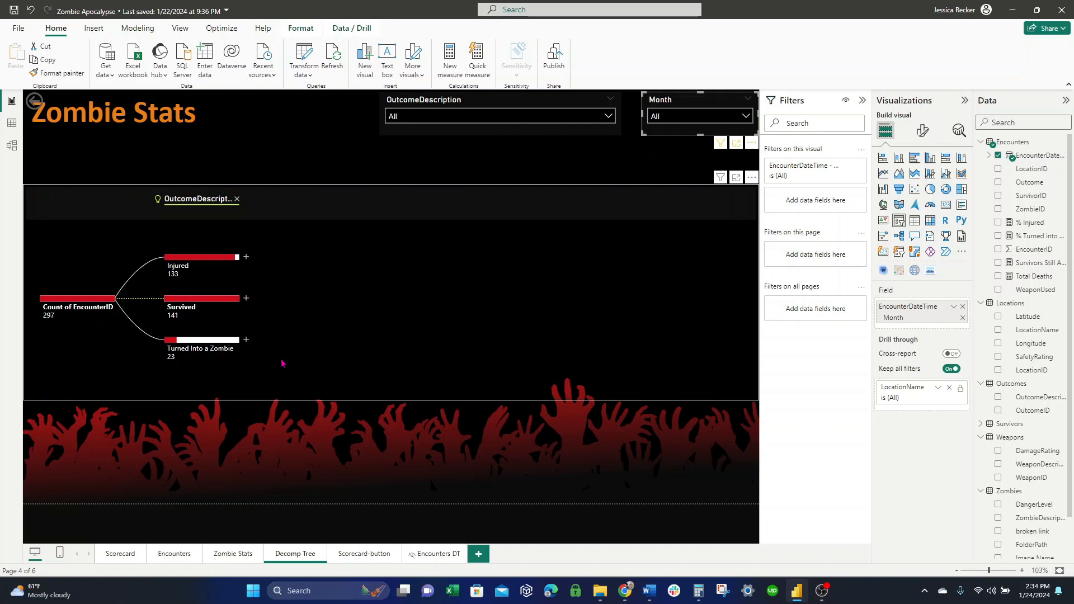
click(246, 257)
click(311, 264)
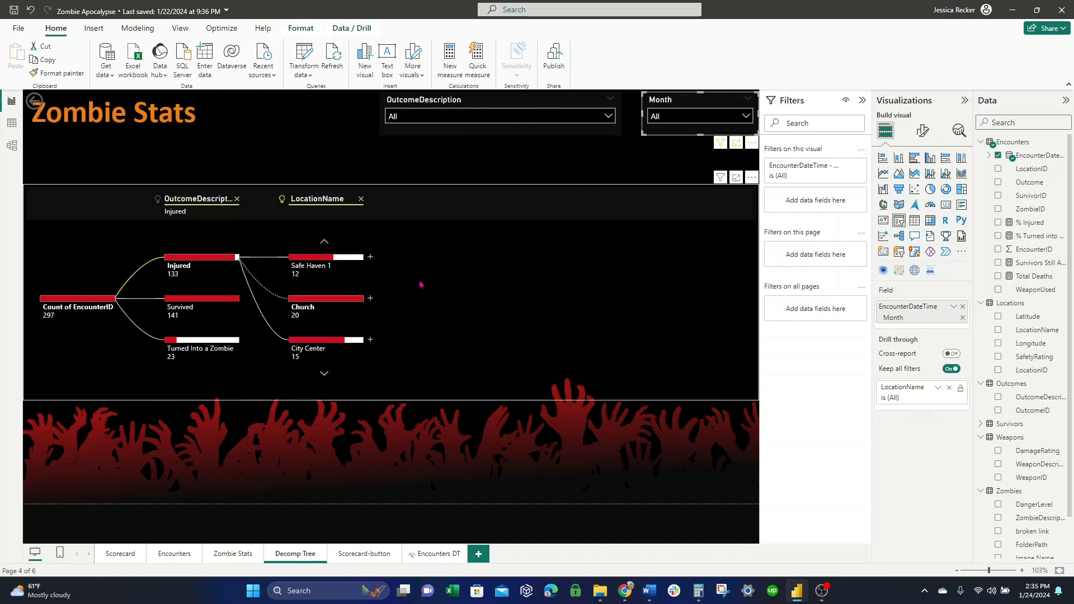
Extend the tree with High value splits on City Center and on its Shotgun branch
click(371, 340)
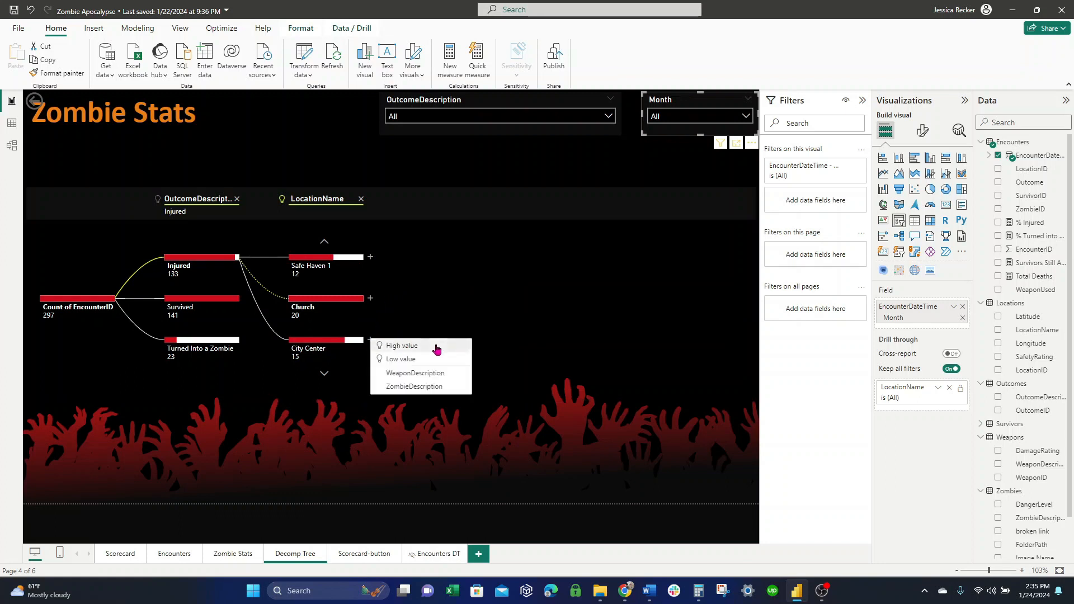
click(411, 346)
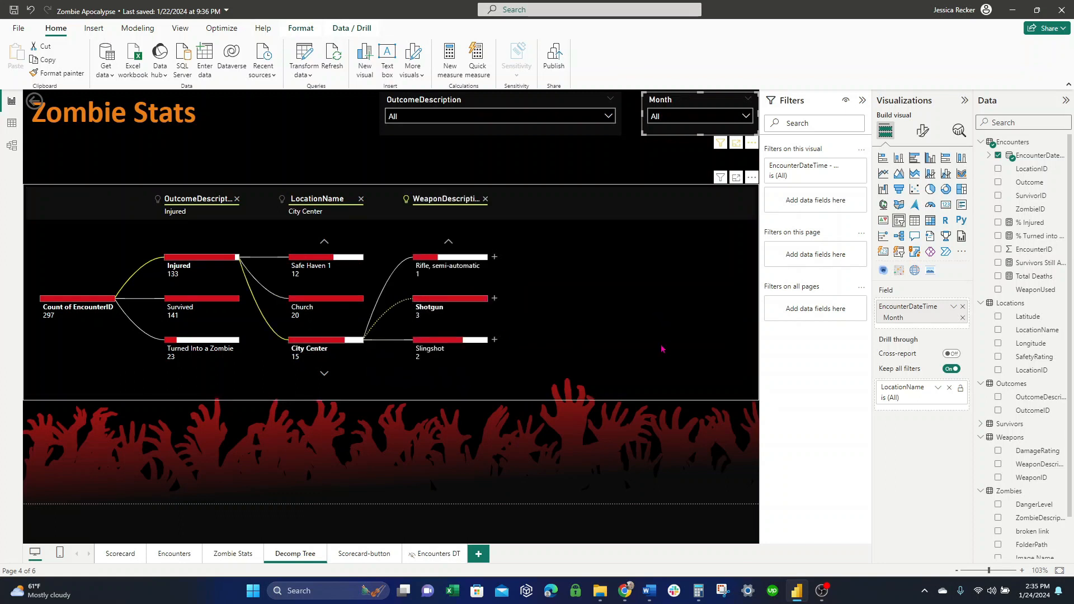
click(494, 298)
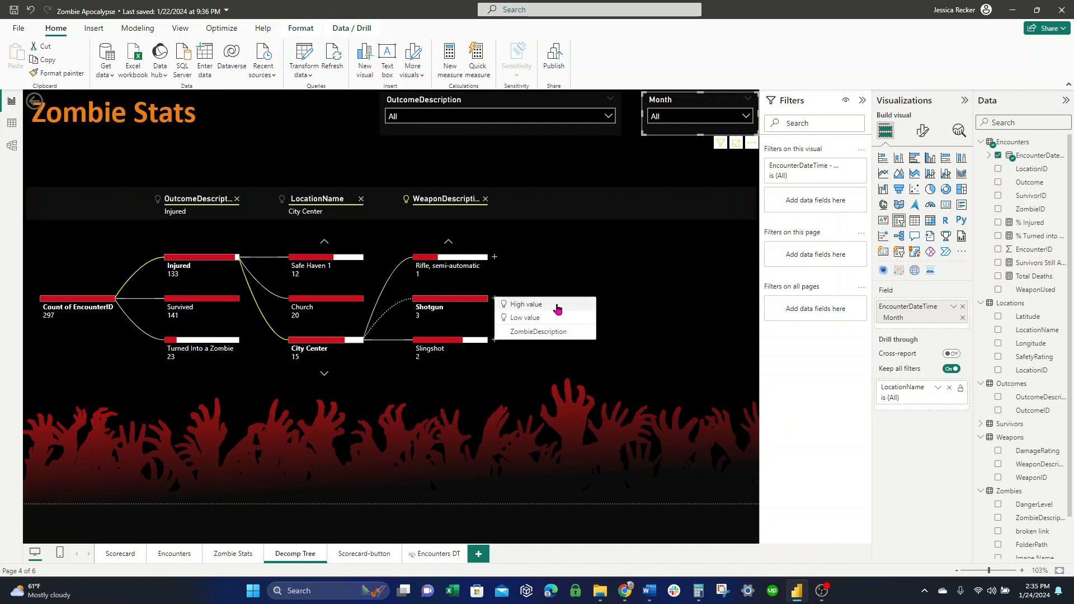
click(556, 308)
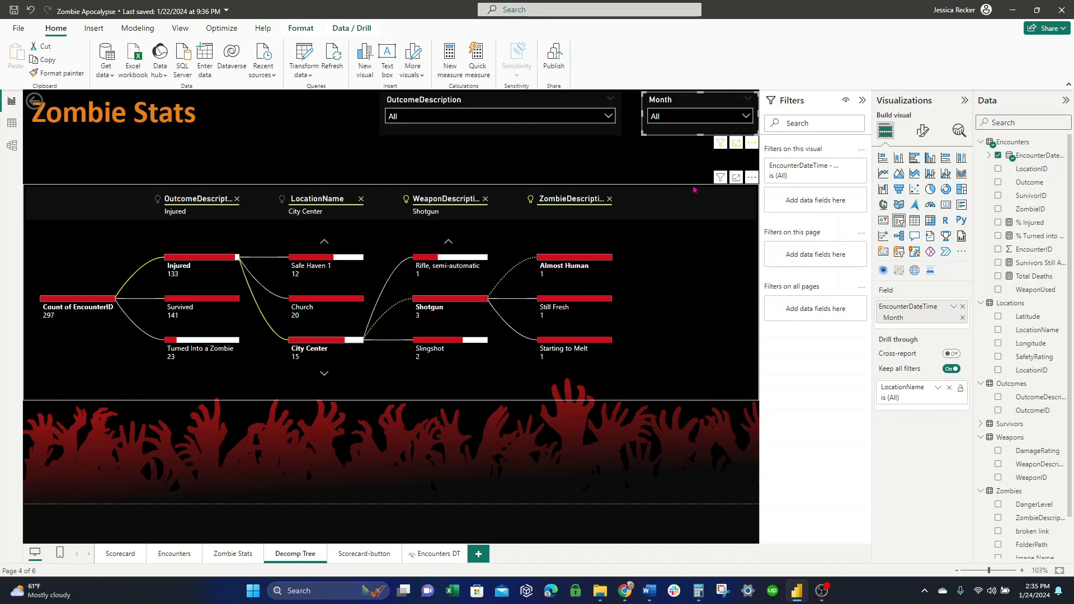
Filter the tree by single months in turn, from January through February and March to April
click(718, 116)
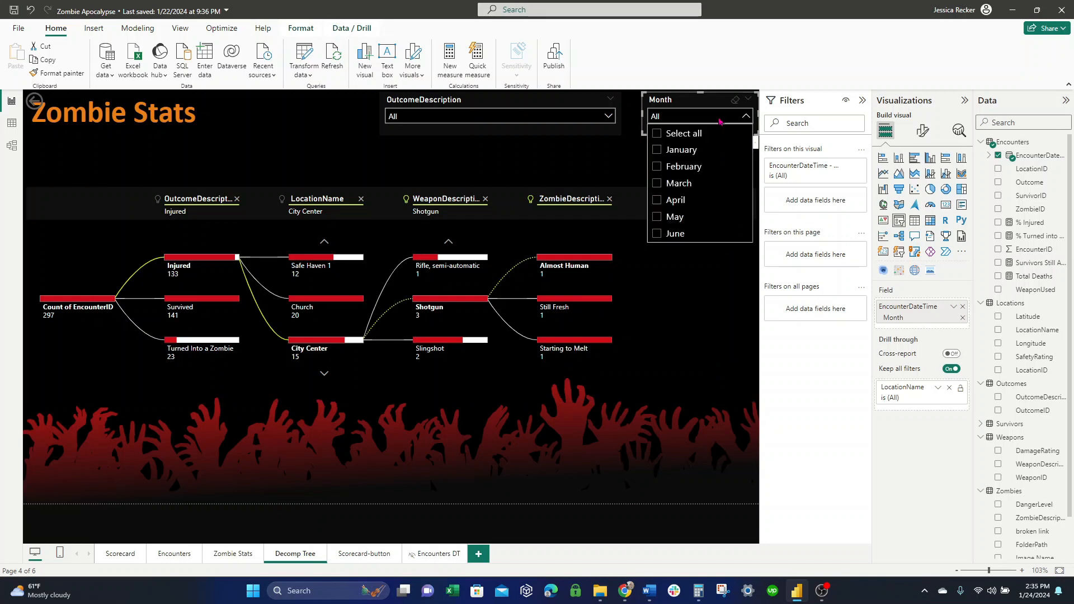
click(694, 153)
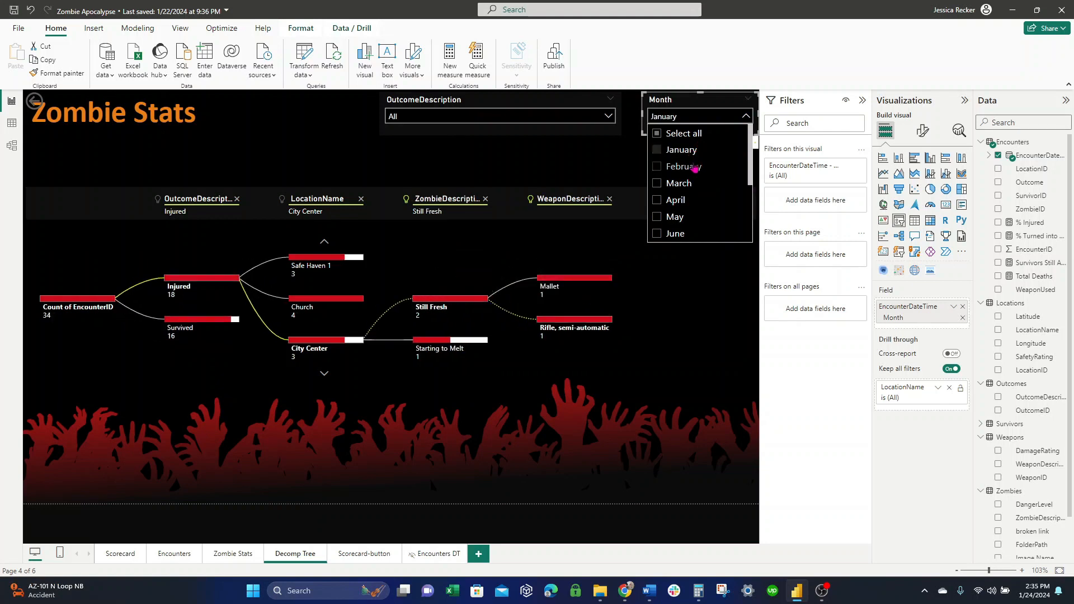
click(694, 168)
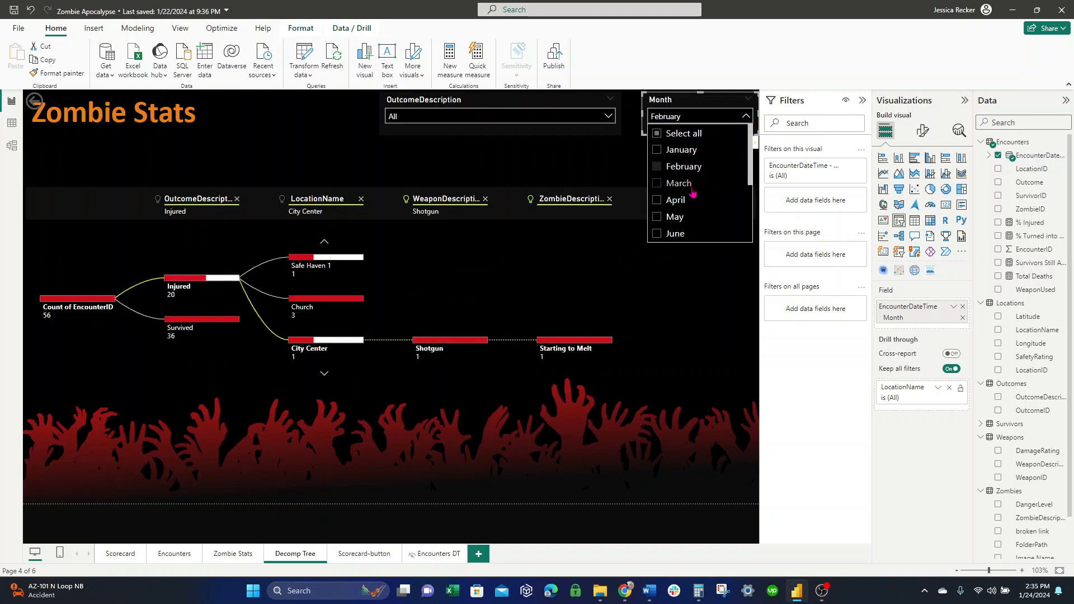
click(693, 187)
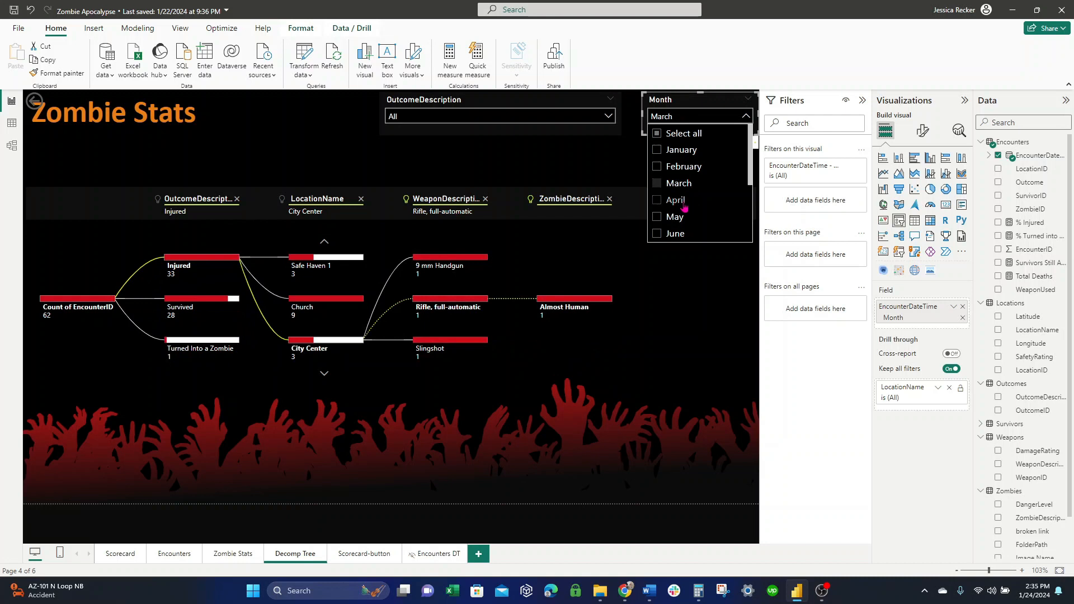
click(684, 205)
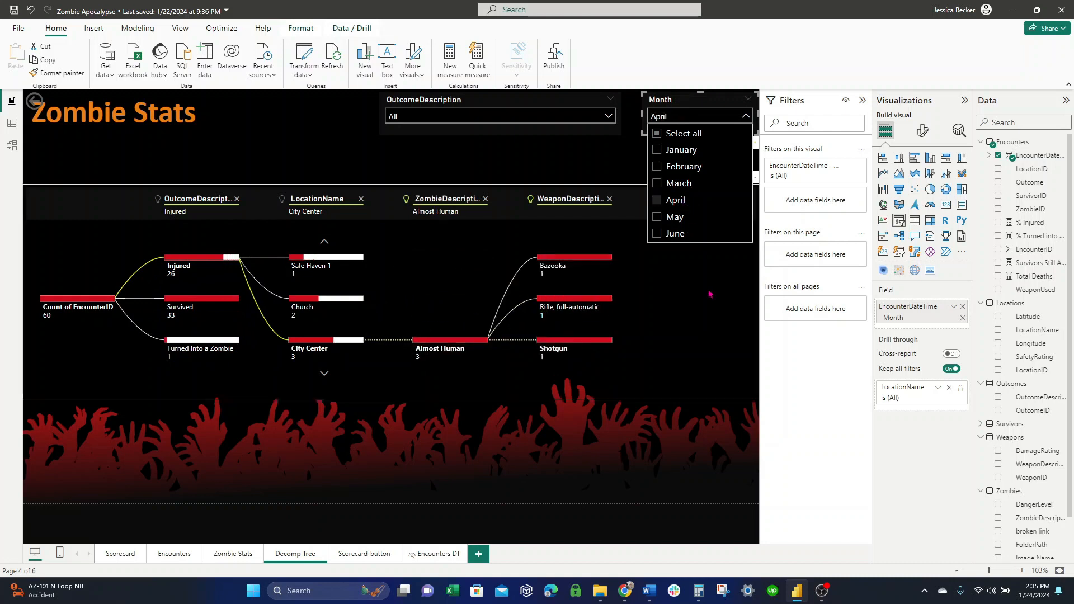
Remove the WeaponDescription level from the tree and view the split options for the Almost Human branch
click(609, 198)
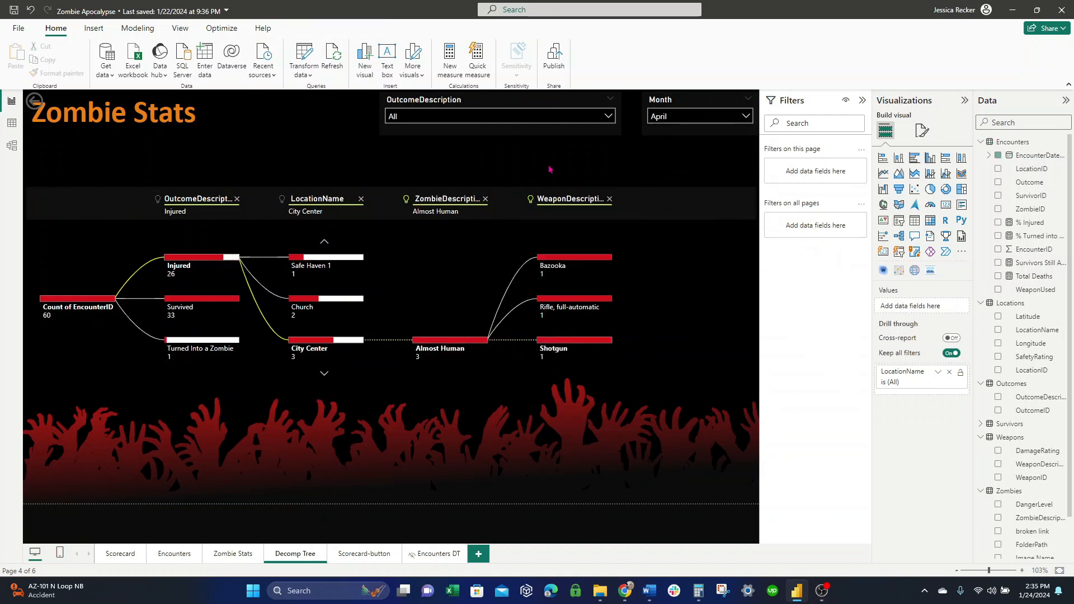
click(493, 340)
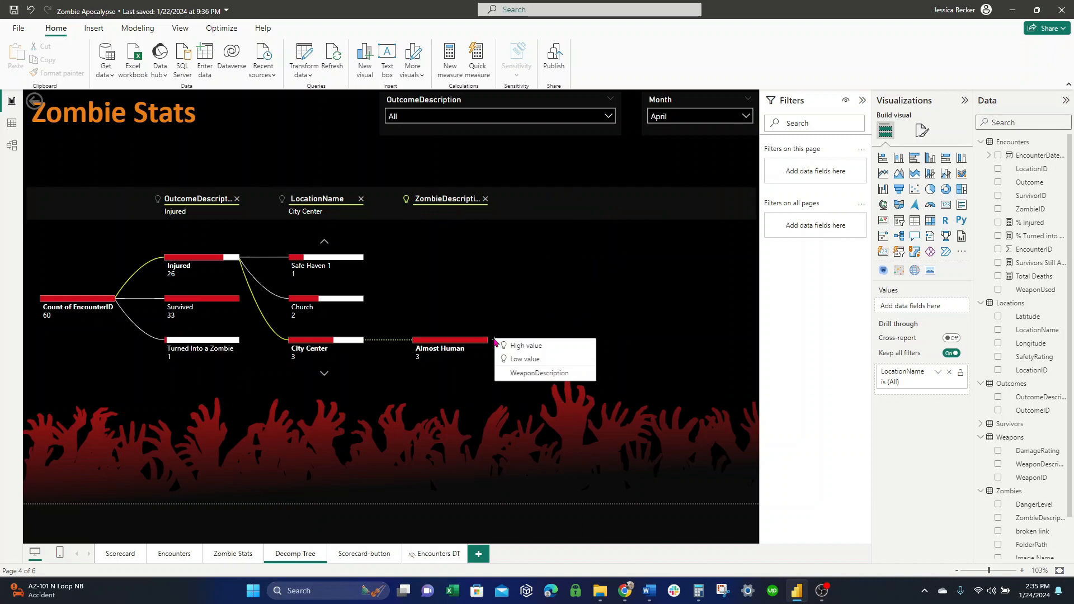
click(567, 381)
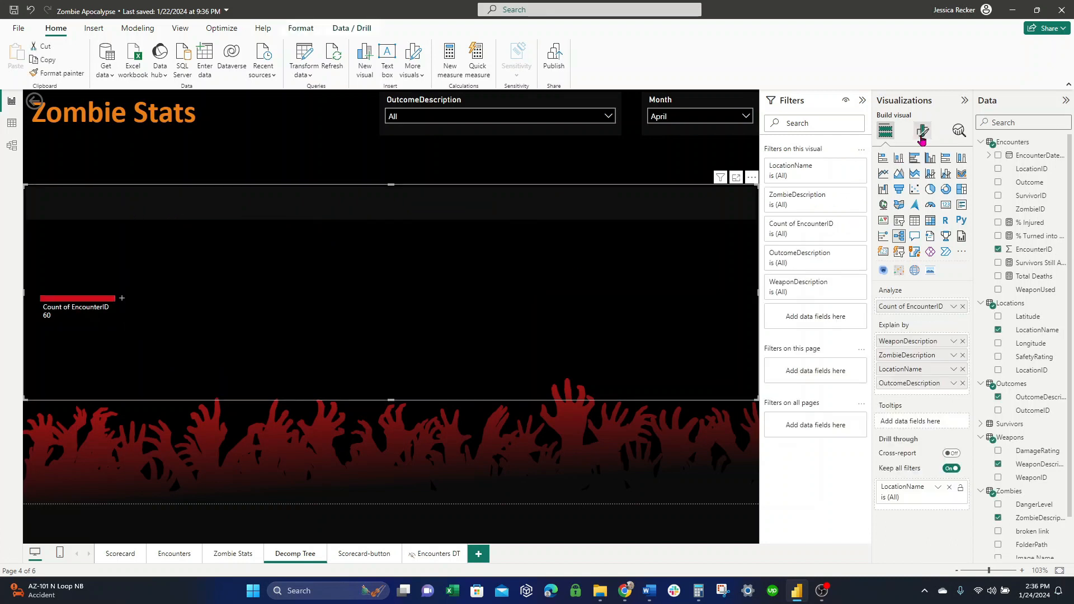
Open the tree's analysis formatting settings and choose Absolute as the analysis type for AI splits
click(921, 135)
click(907, 208)
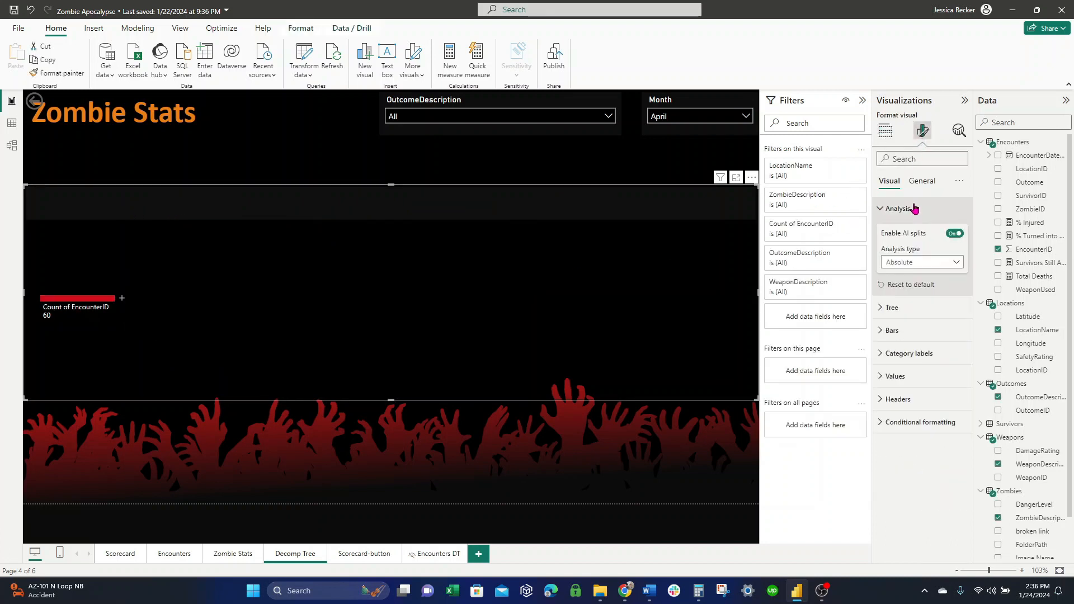
click(953, 267)
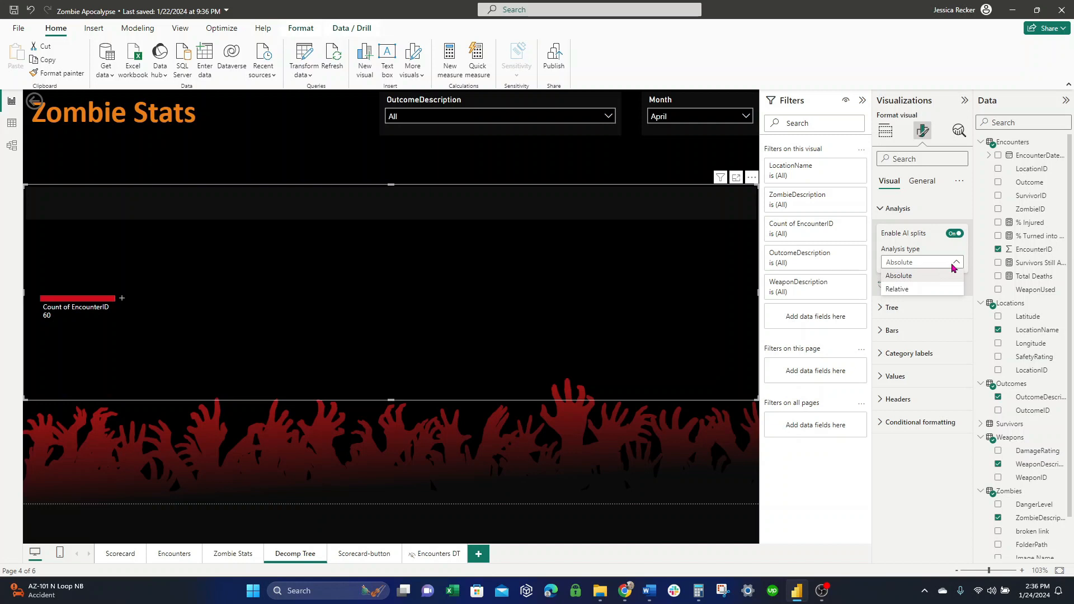
click(942, 275)
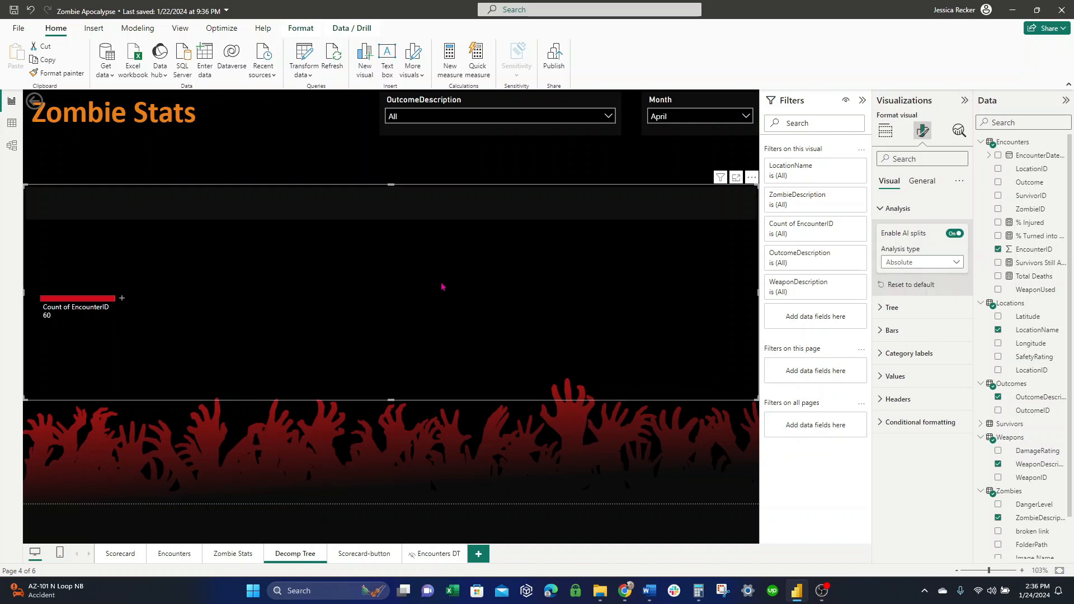
Split the encounter count by High value and inspect the Survived and Turned Into a Zombie branches
click(122, 299)
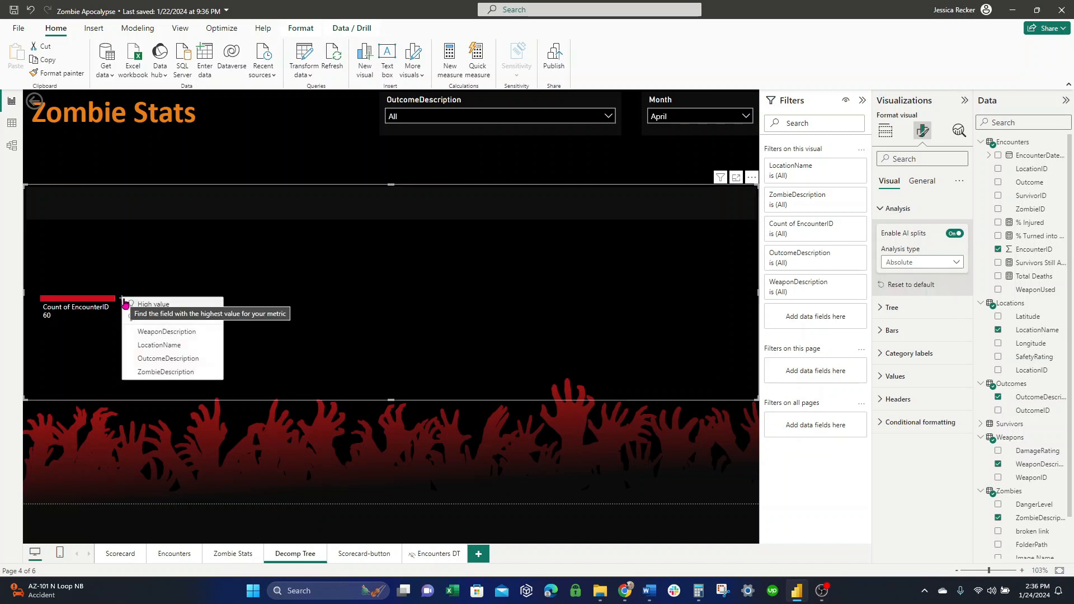
click(154, 306)
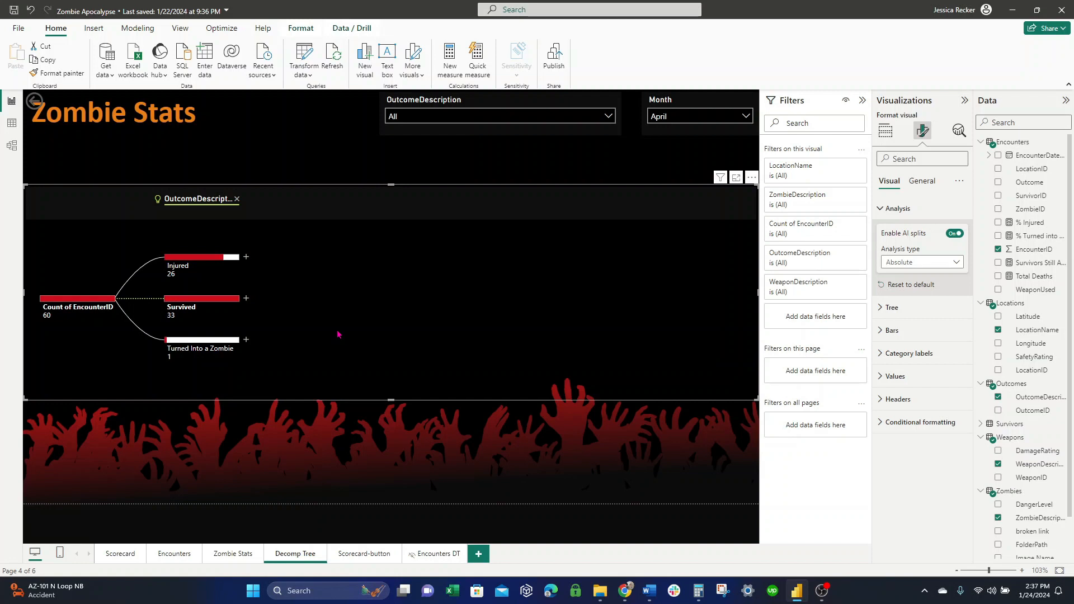
mouse_move(173, 306)
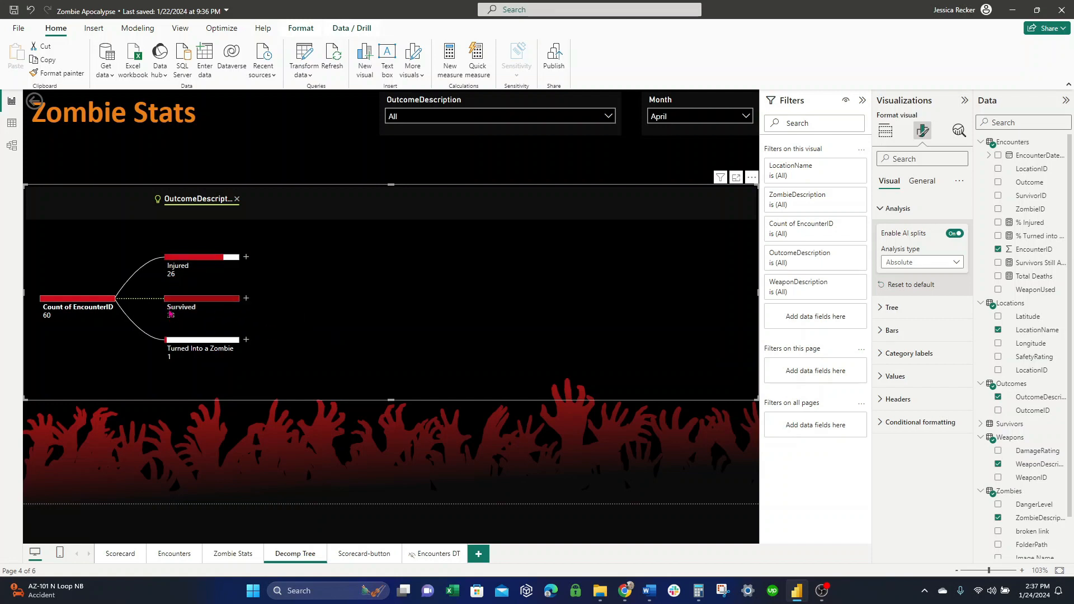
mouse_move(175, 348)
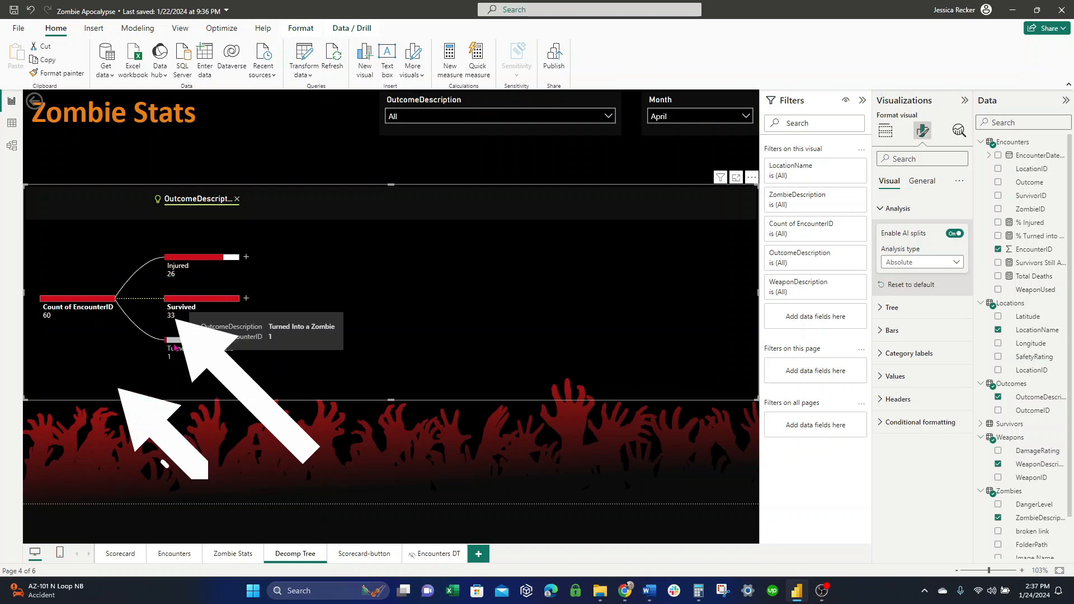
Switch the tree's analysis type to Relative
click(915, 264)
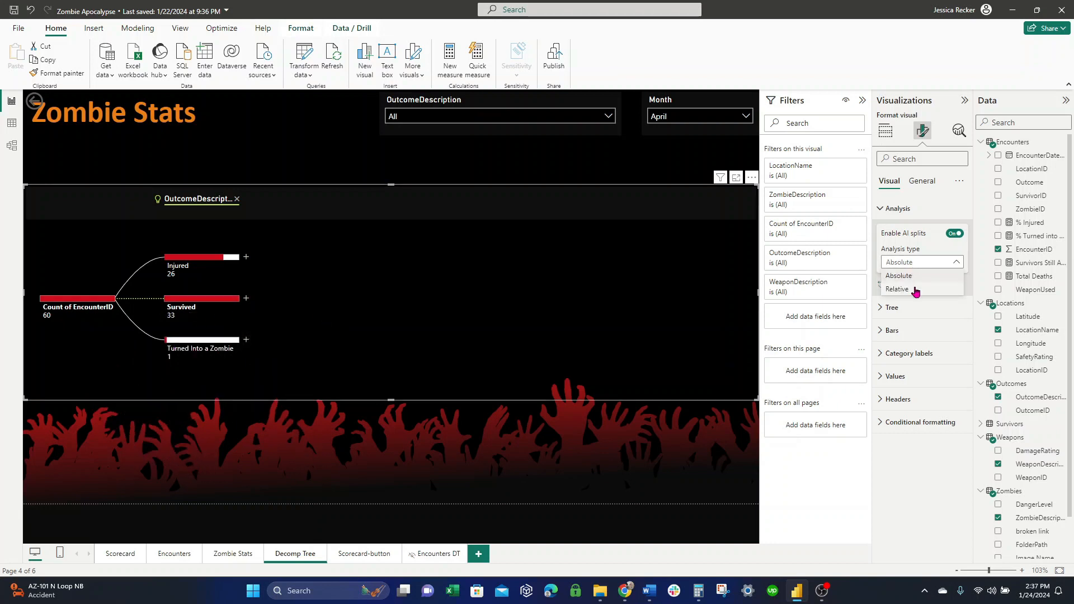
click(916, 290)
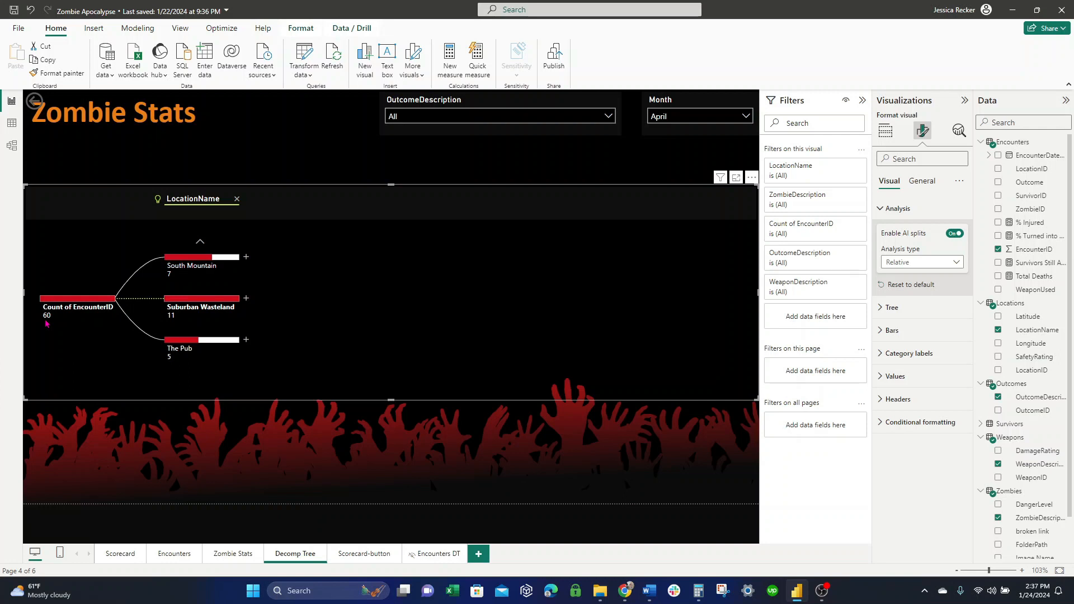
Look up the locations in the Locations table and the outcomes in the Outcomes table, returning to the report after each
click(12, 122)
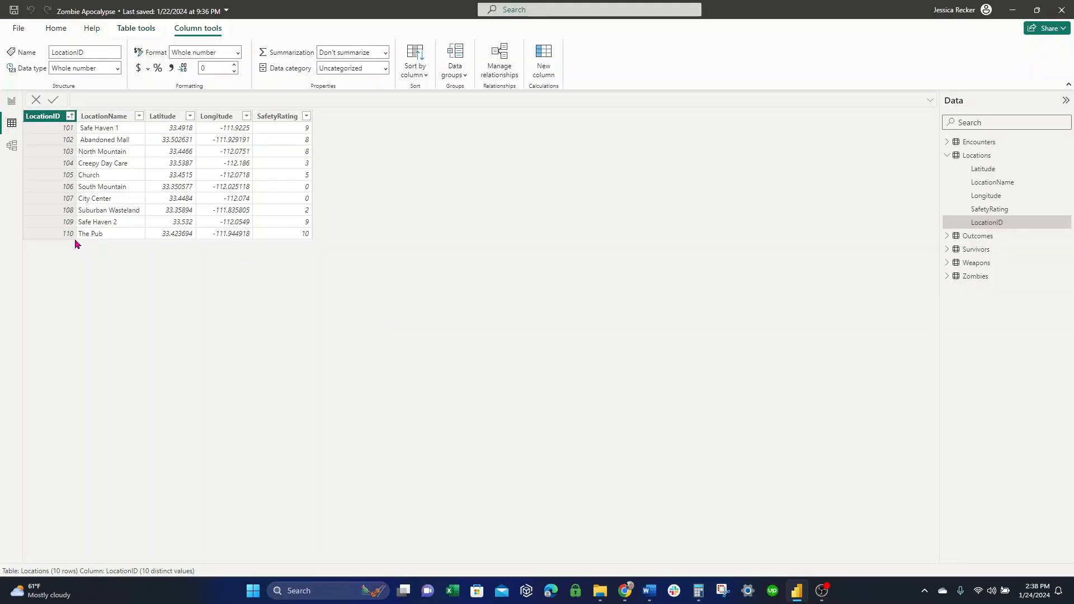
click(11, 103)
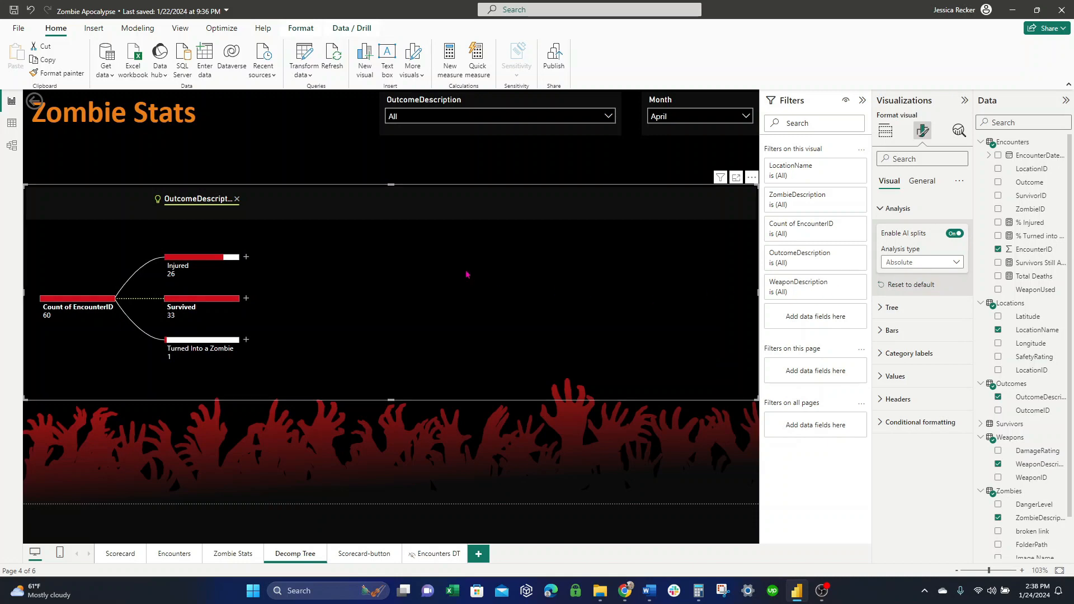
click(12, 123)
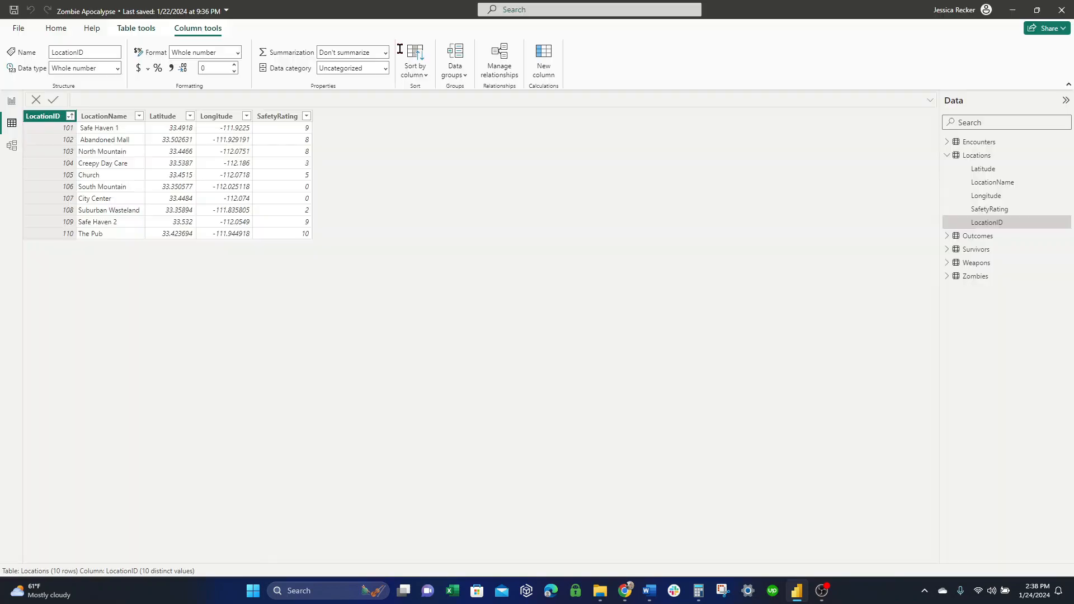
click(980, 236)
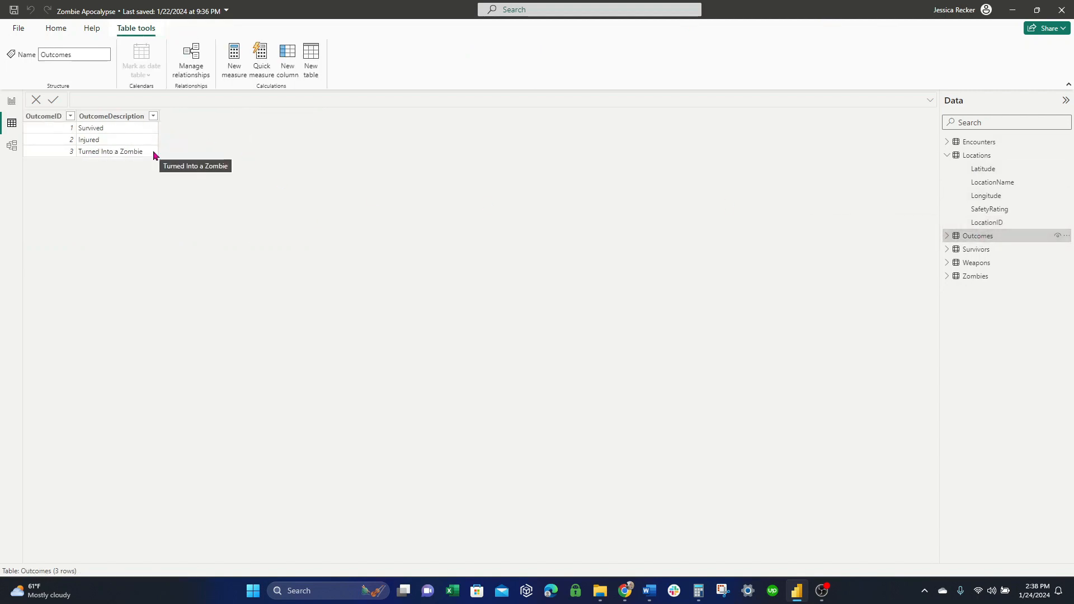
click(12, 101)
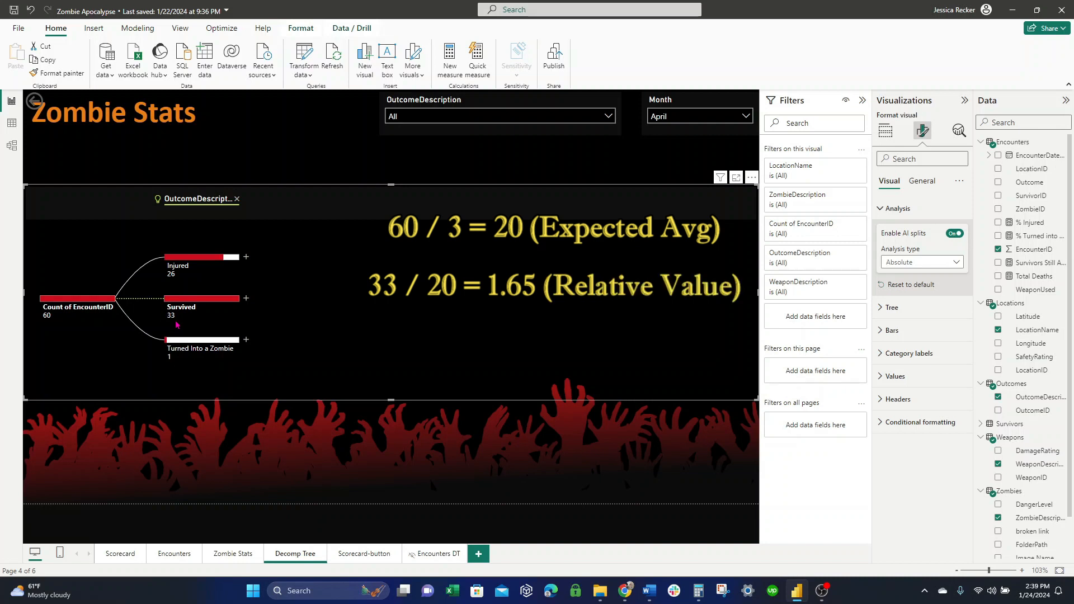
Split the Injured branch by High value and lock the OutcomeDescription level
click(246, 256)
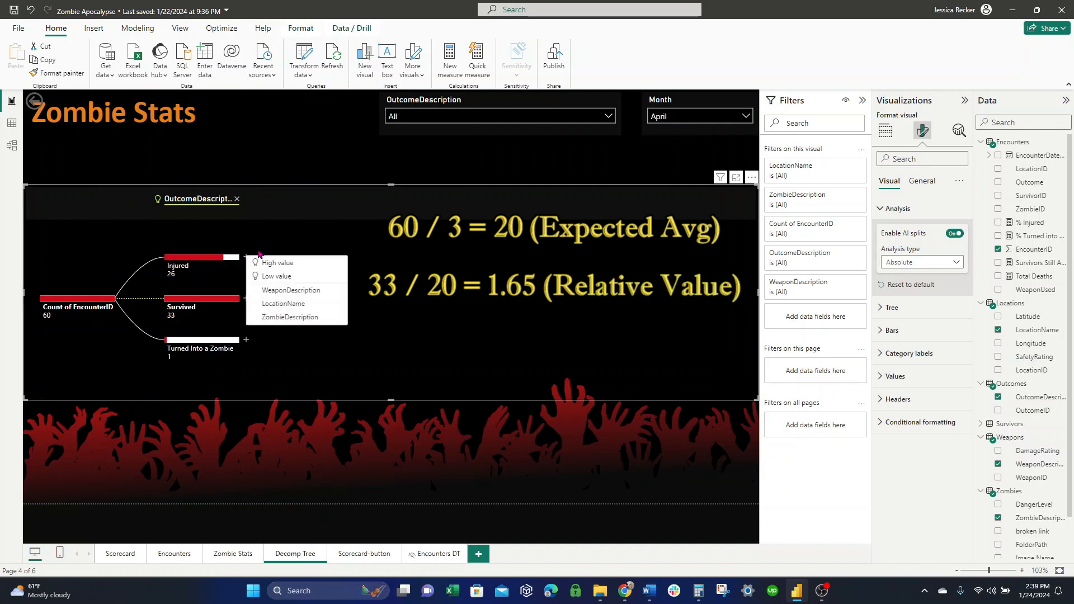
click(266, 263)
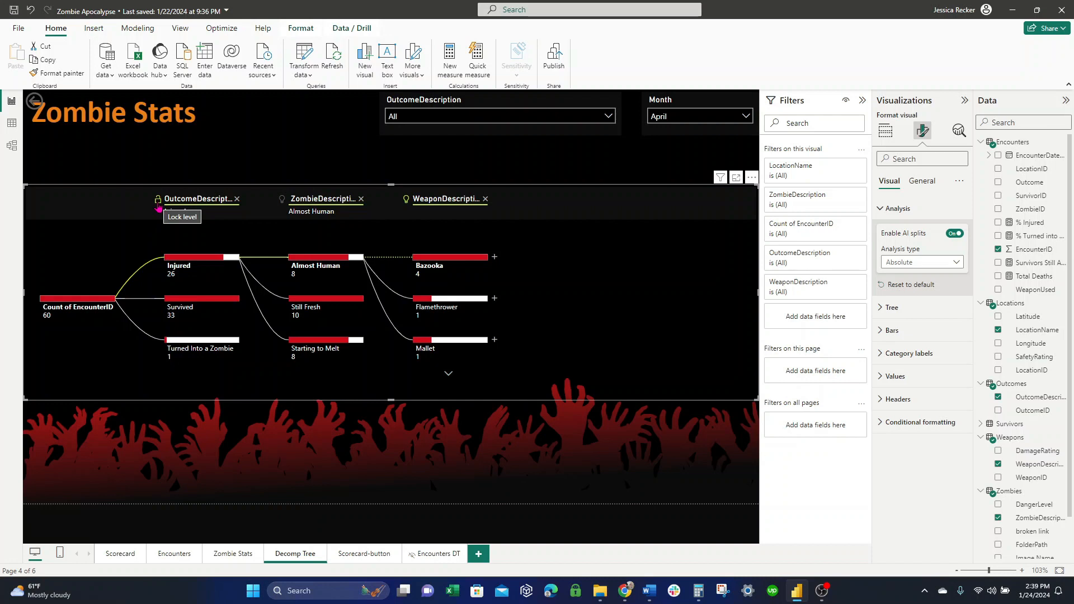
click(157, 202)
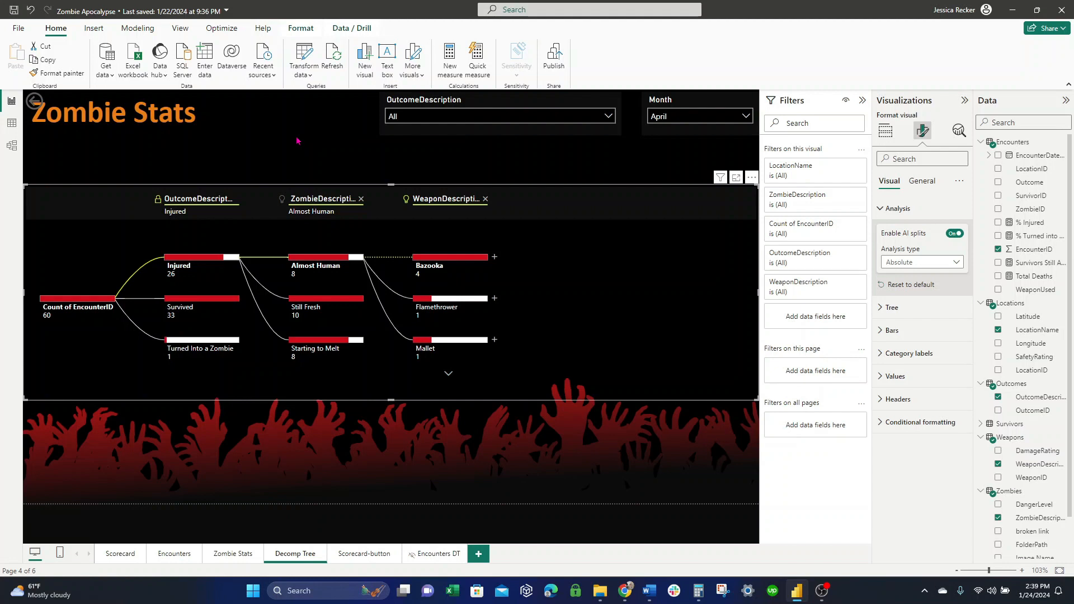
Remove the WeaponDescription and ZombieDescription levels and rebuild them with High value splits on Injured and Almost Human
click(485, 199)
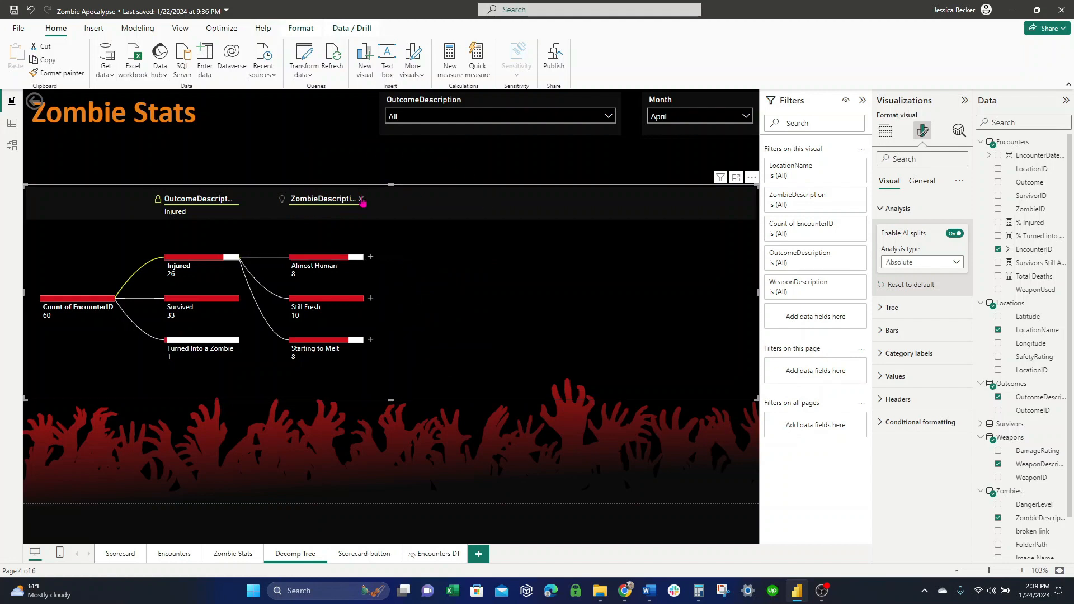
click(361, 198)
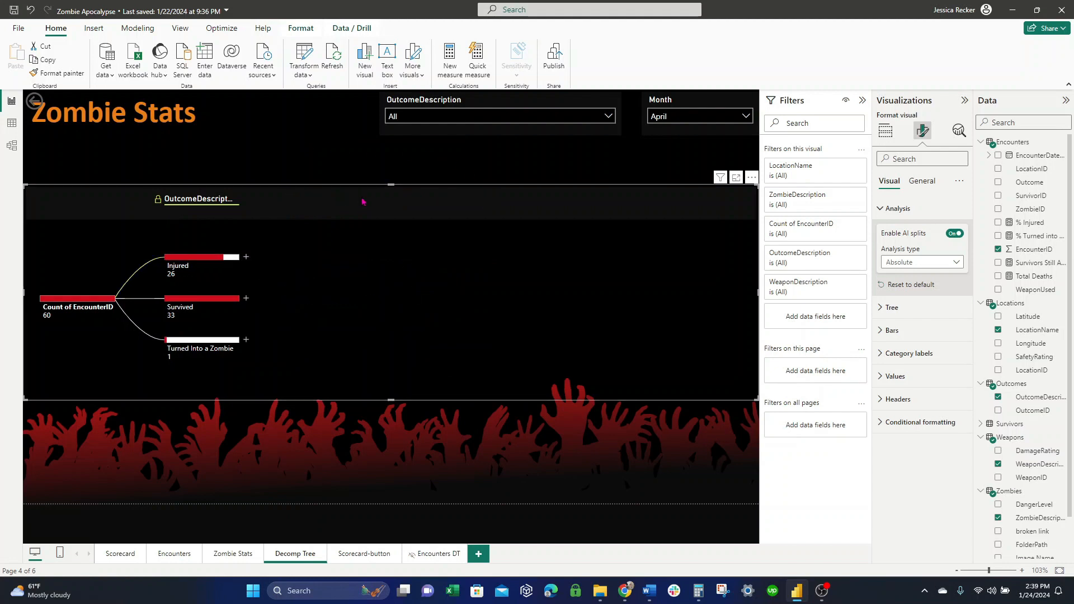
click(246, 257)
click(290, 317)
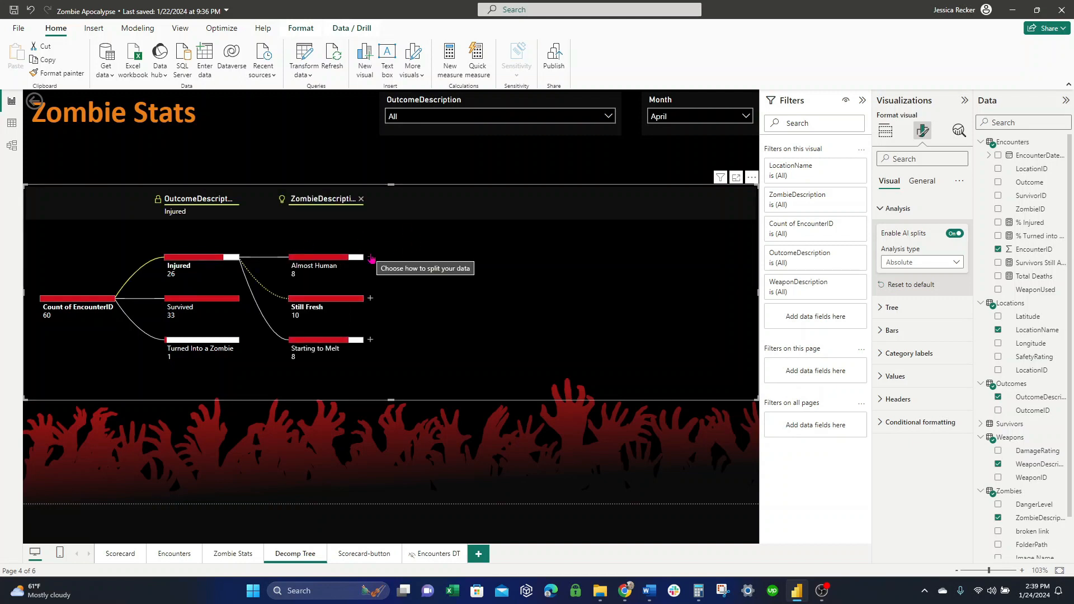
click(372, 258)
click(411, 289)
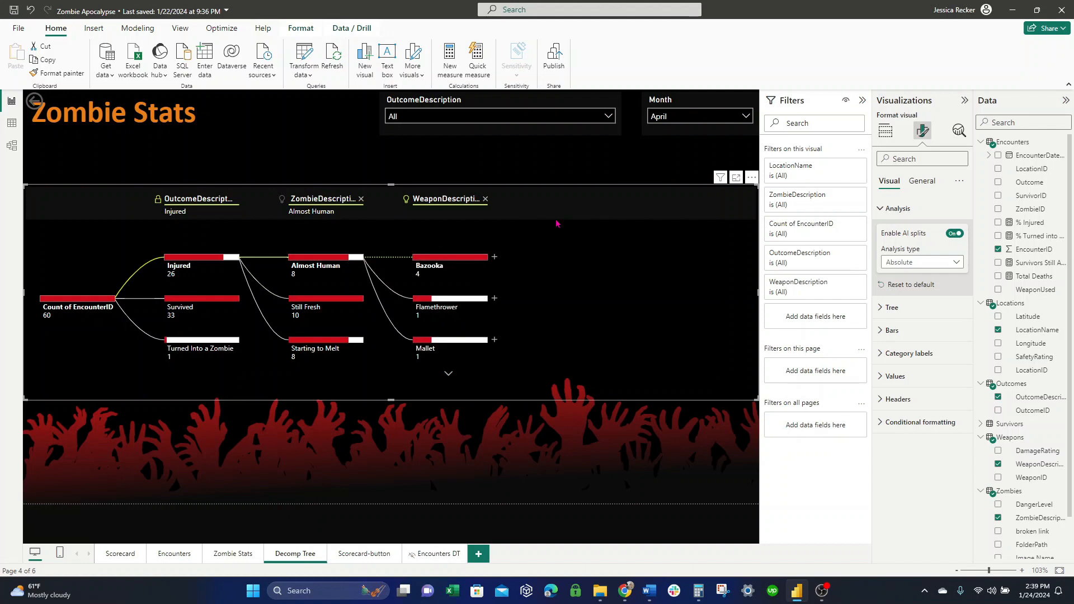
Filter the tree with the locked outcome level by May and by March
click(688, 116)
click(674, 218)
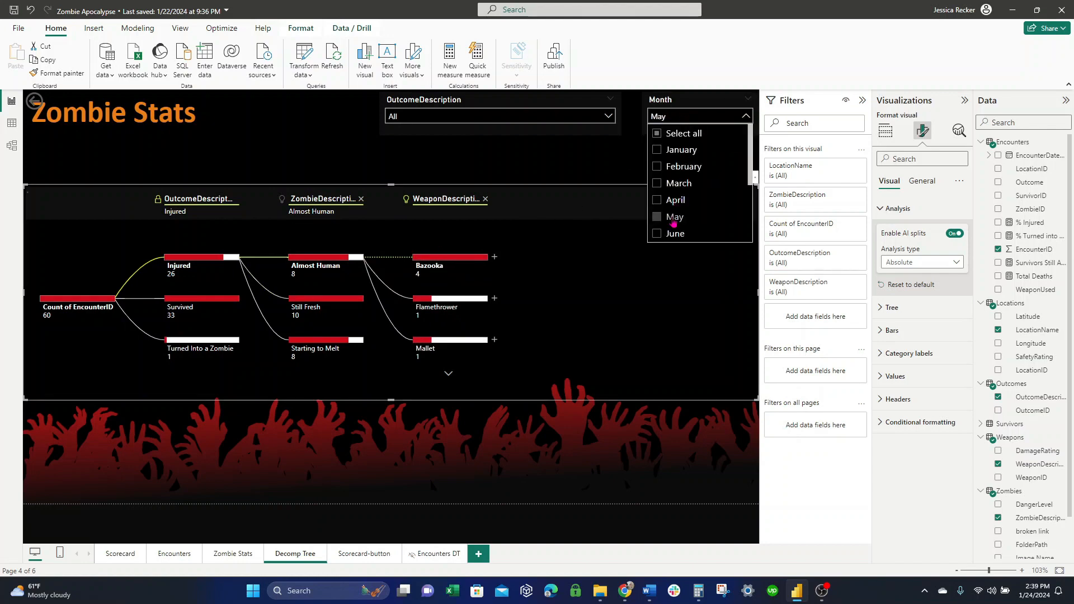
click(680, 185)
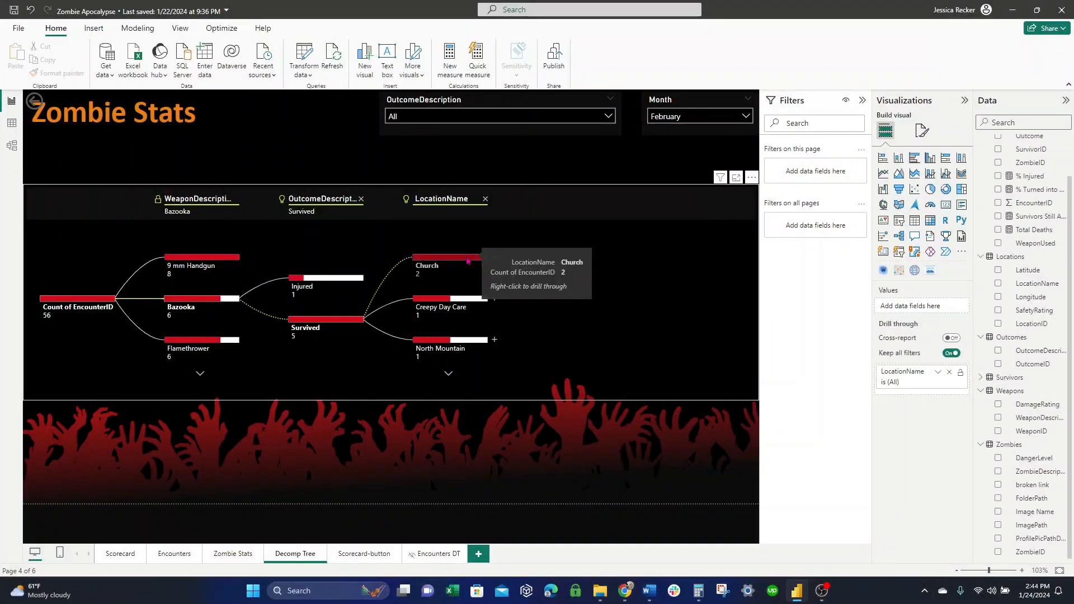
Drill through from the Church branch to the Encounters DT page
right_click(467, 261)
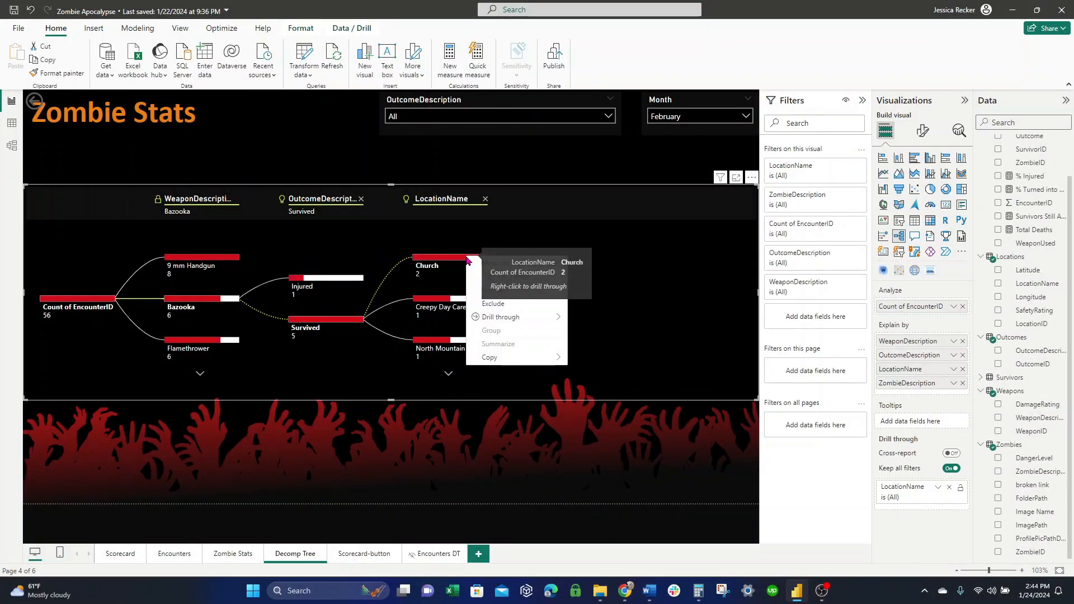
mouse_move(526, 319)
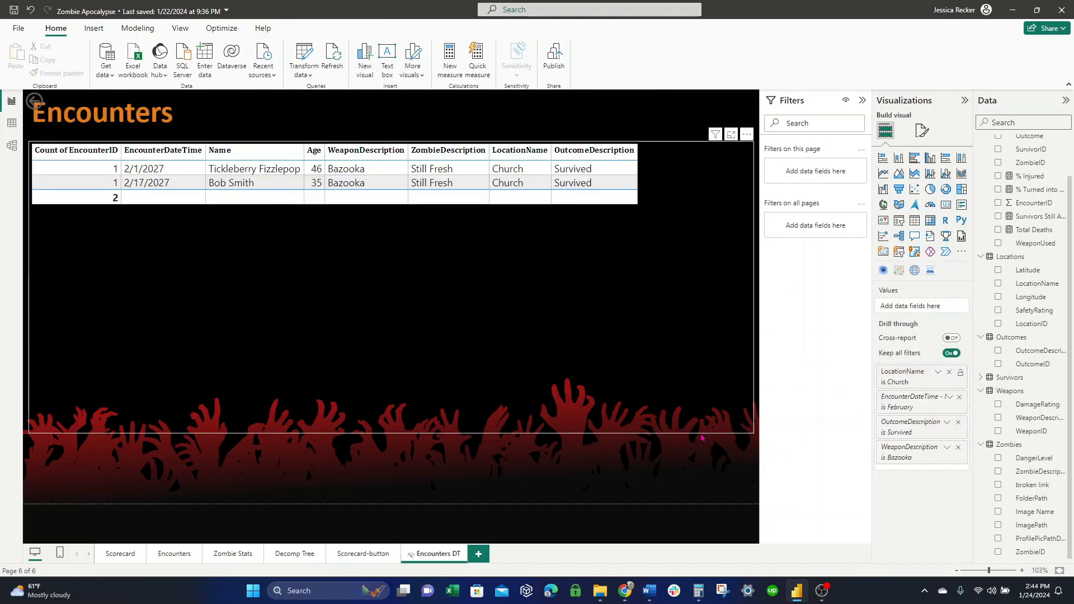
On the Scorecard page, drill through from the Suburban Wasteland bar in Deaths by Location to the Decomp Tree page
click(123, 552)
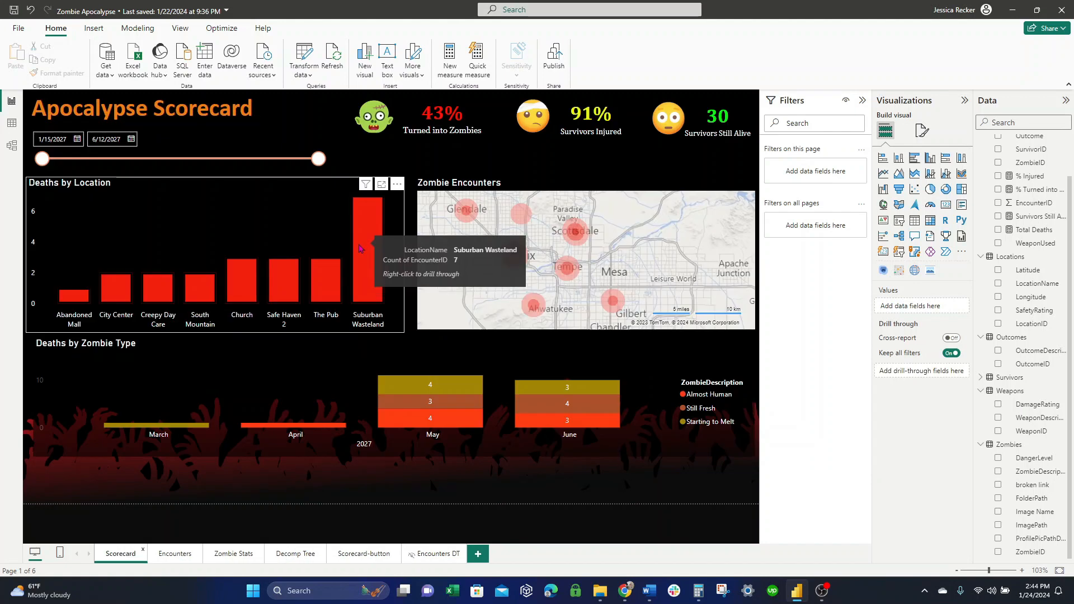
right_click(359, 248)
mouse_move(438, 317)
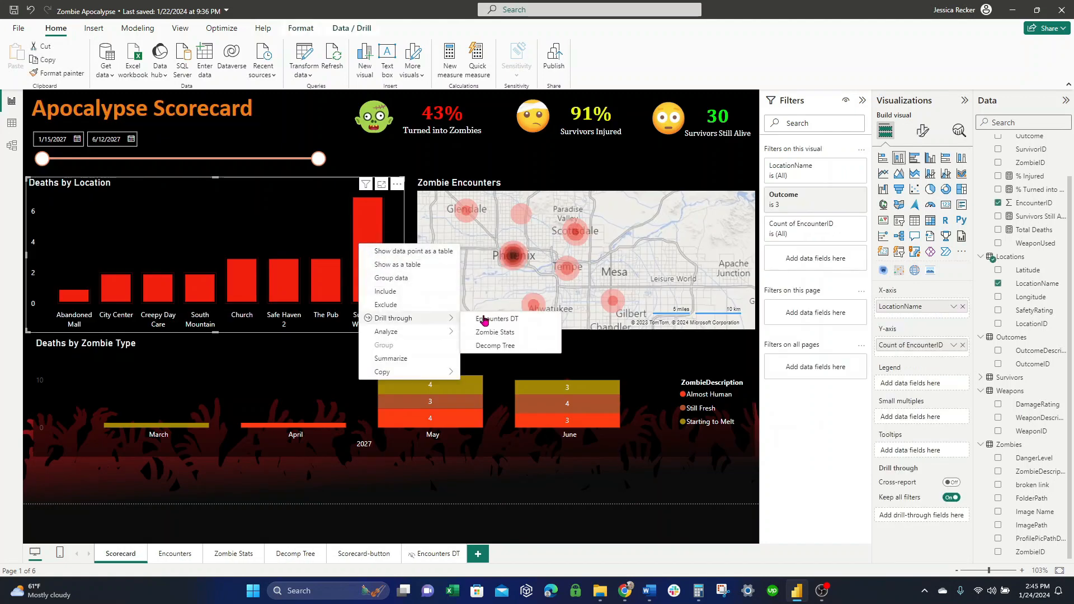
click(523, 347)
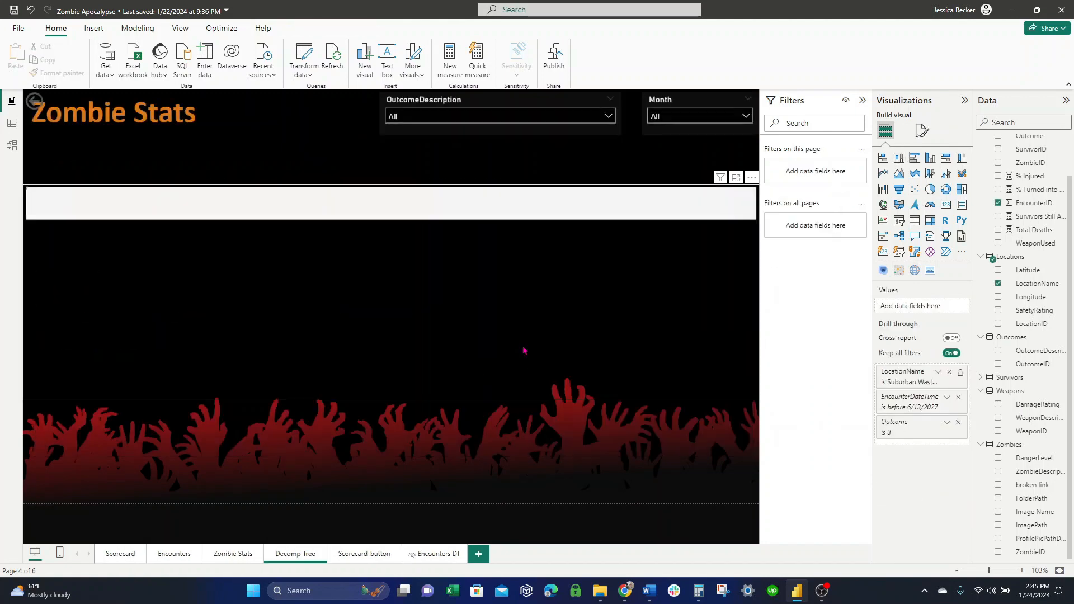